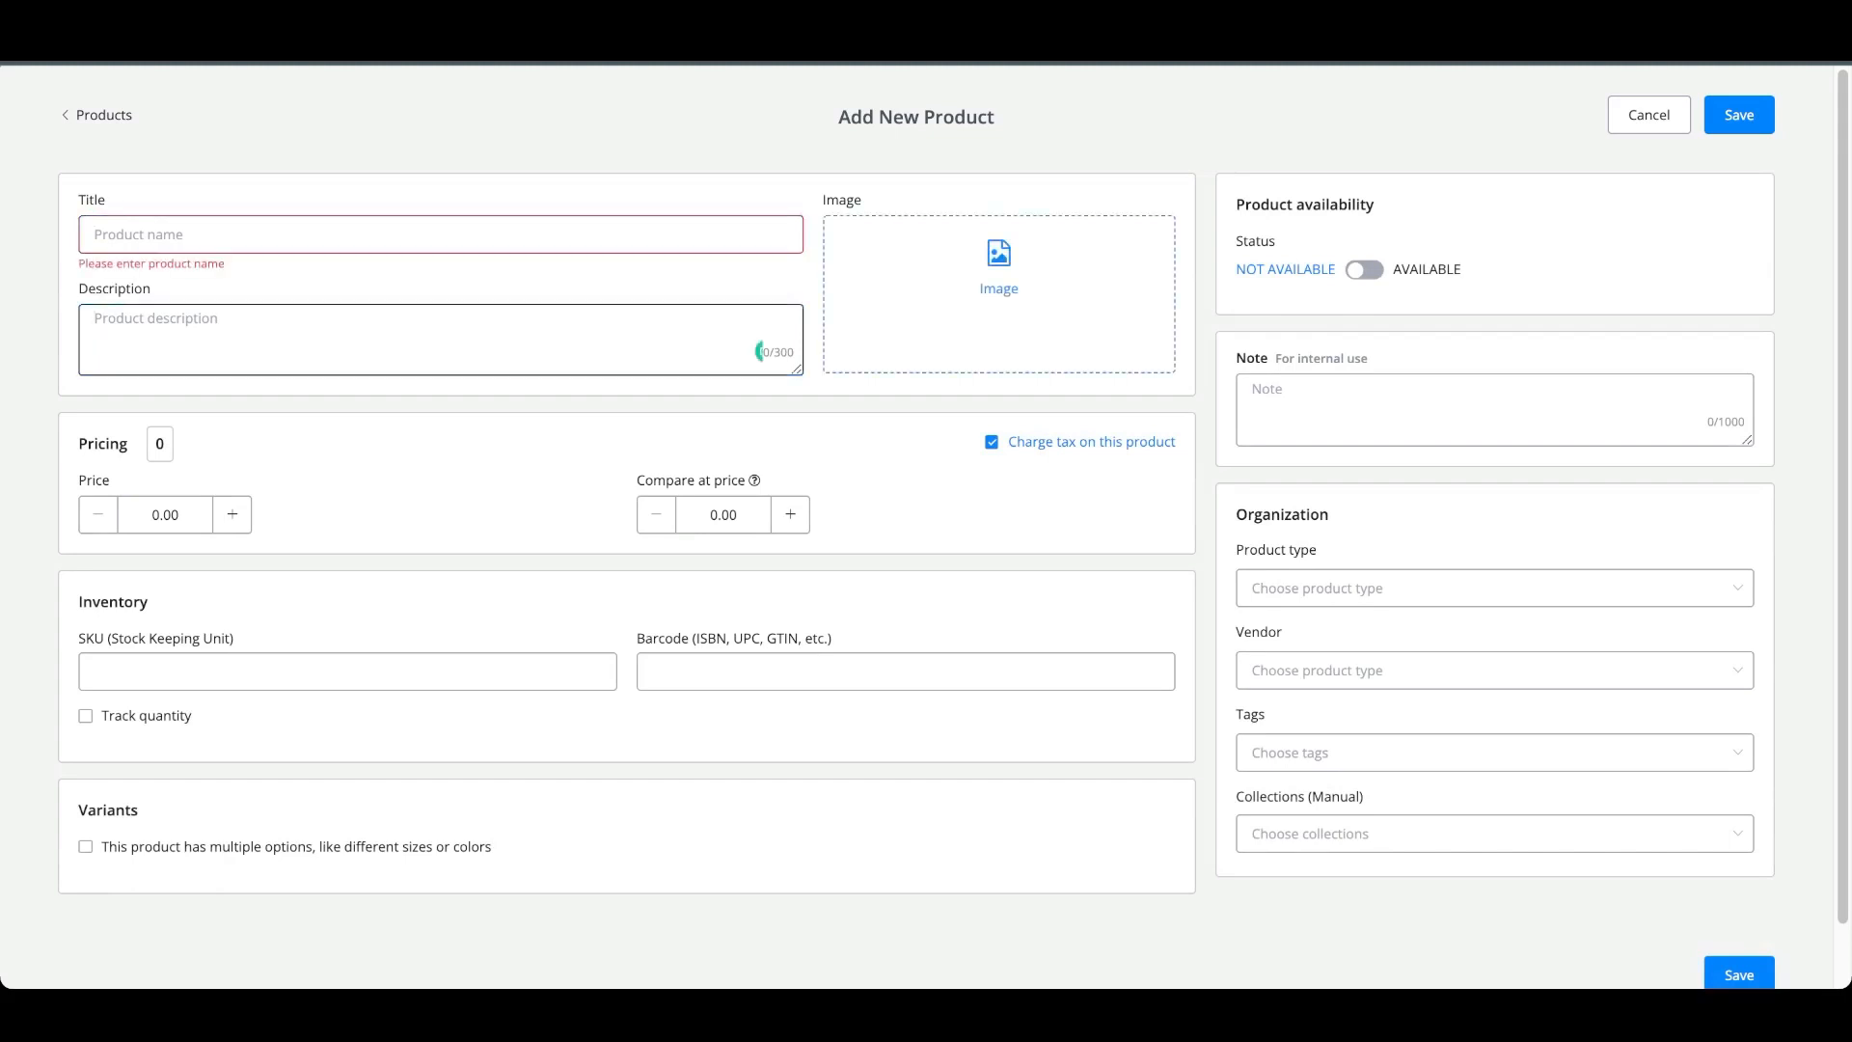
Open the product's image picker and view the option for adding media from a URL.
left_click(998, 274)
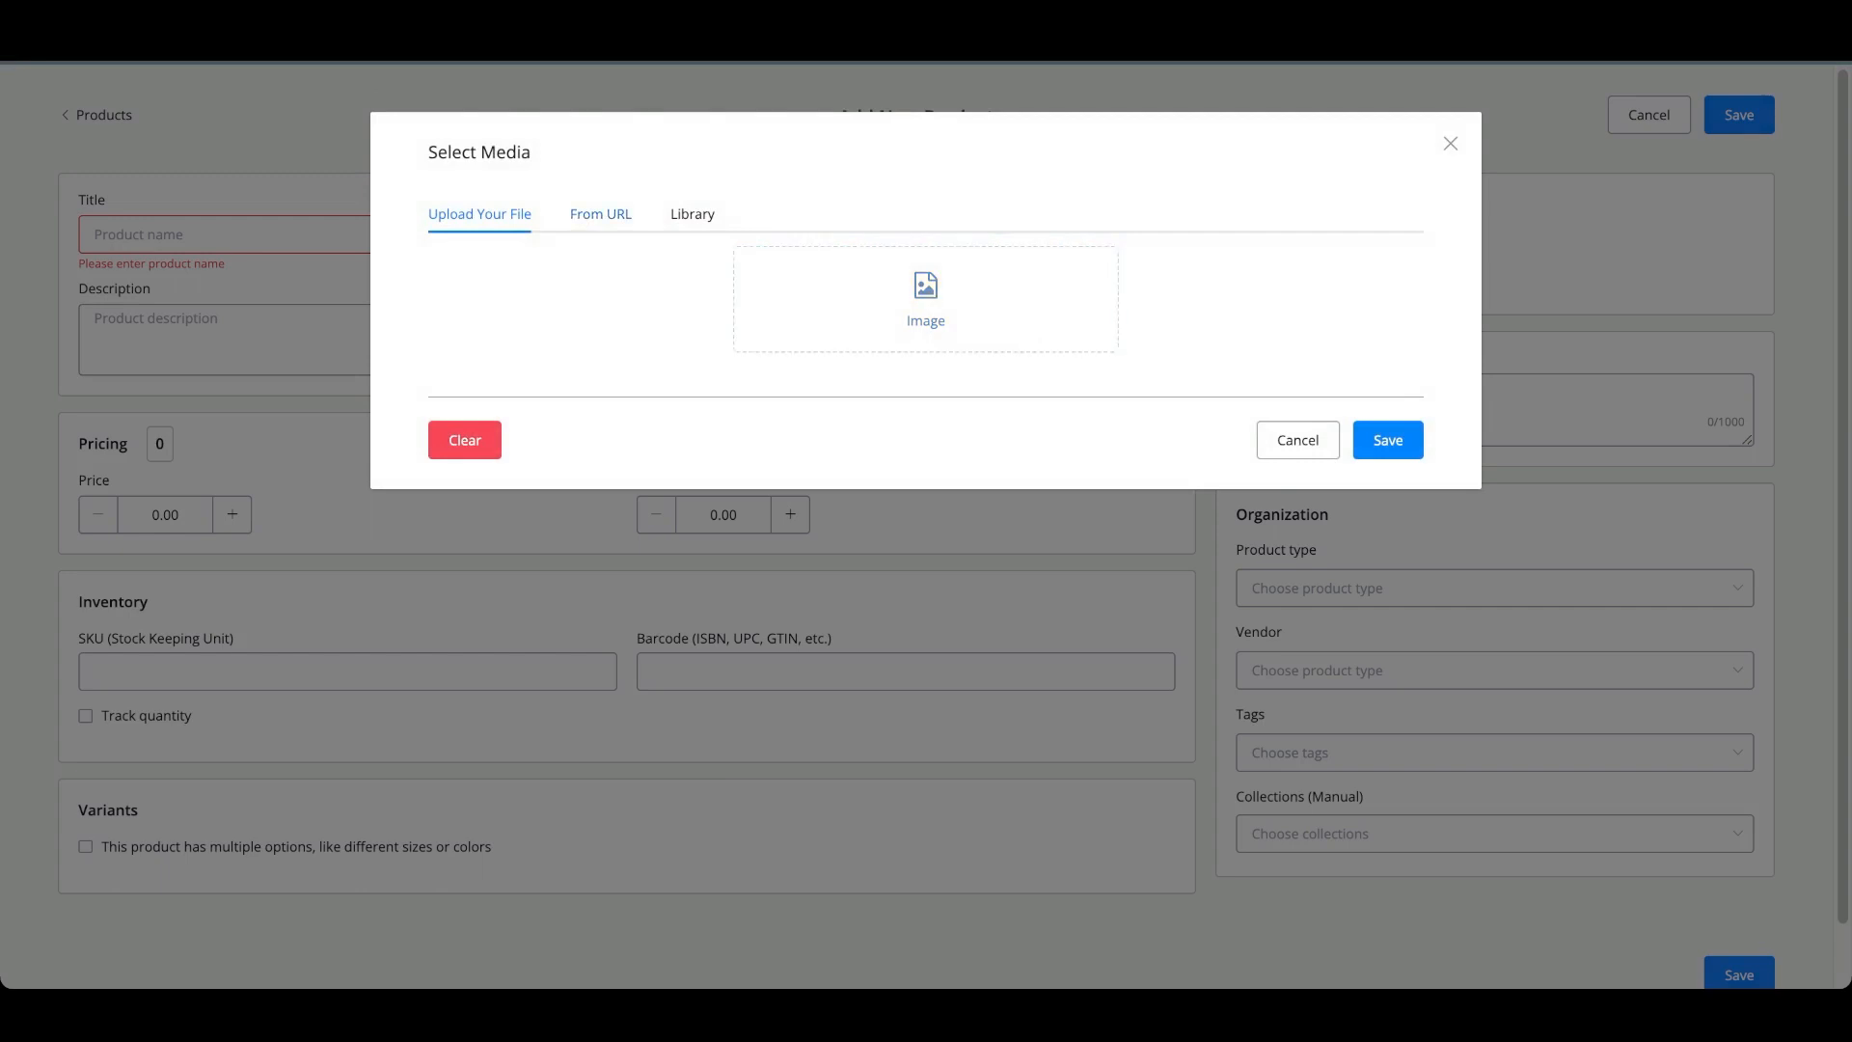
left_click(600, 213)
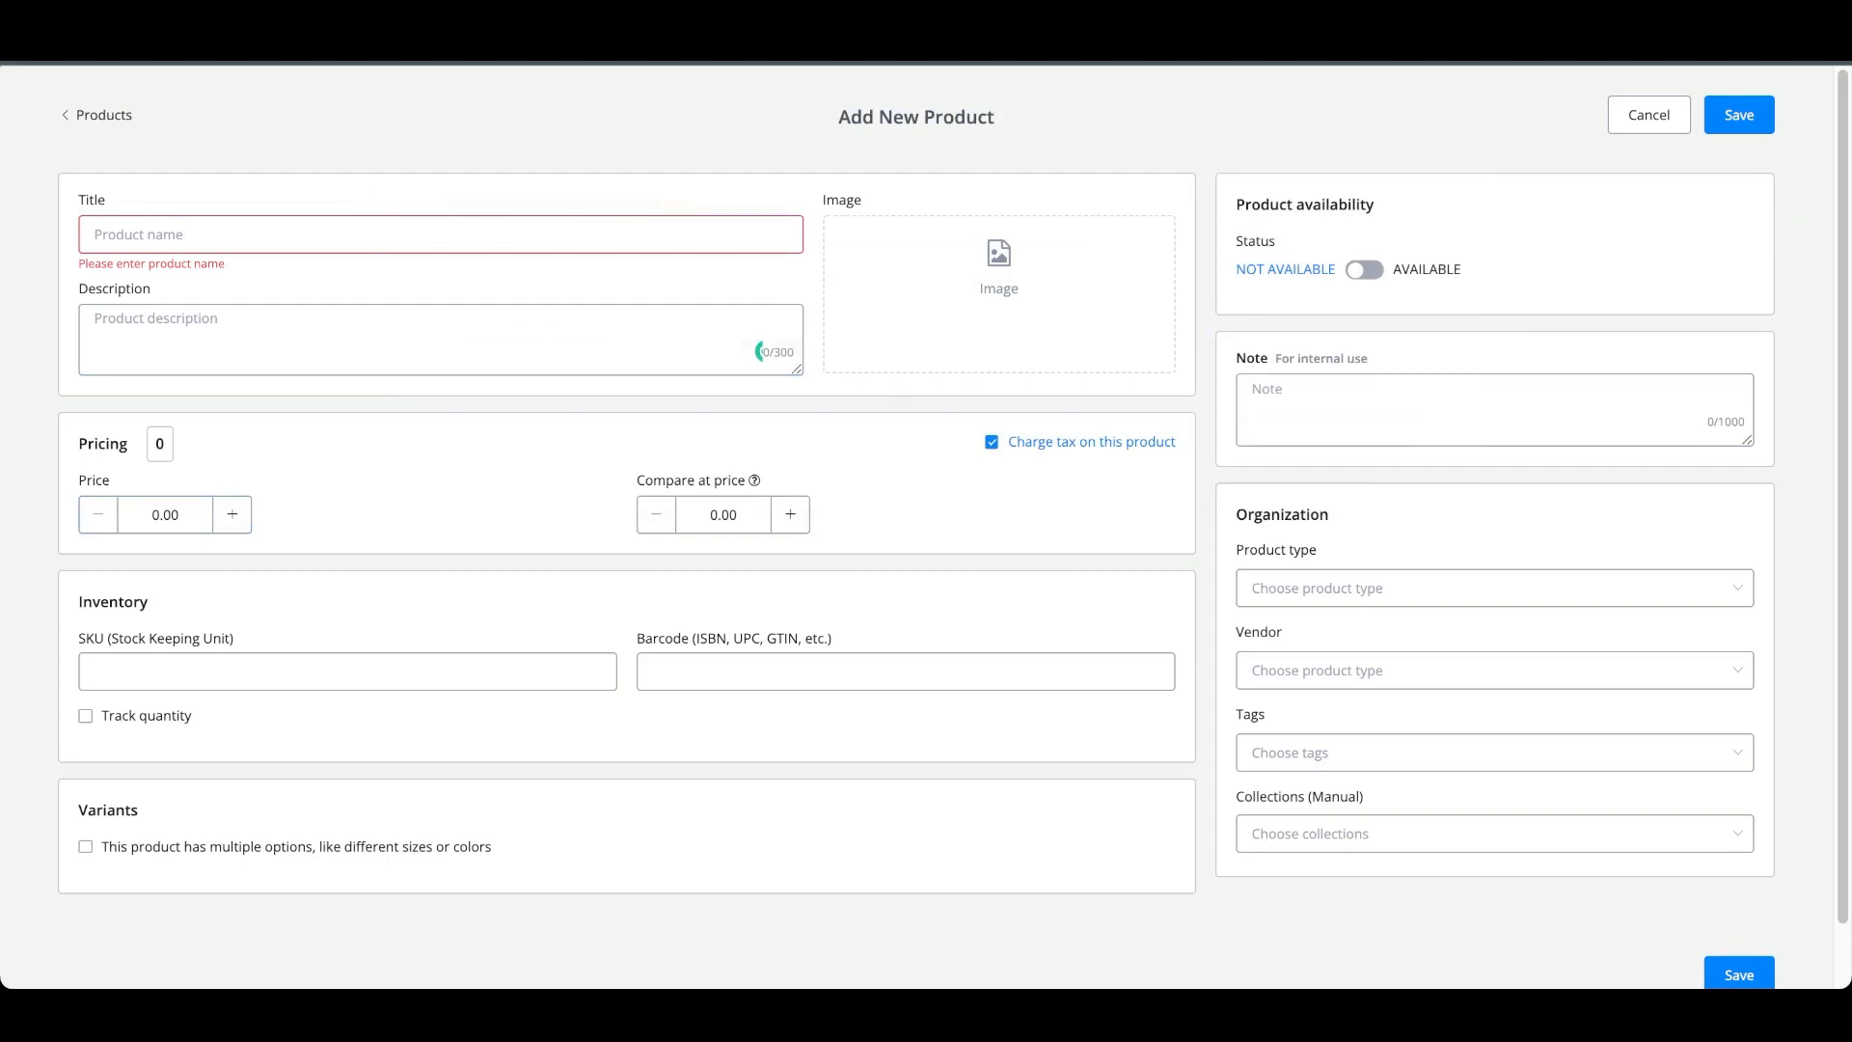
Set the product's price to 29.99 and its compare-at price to 50.
double_click(164, 516)
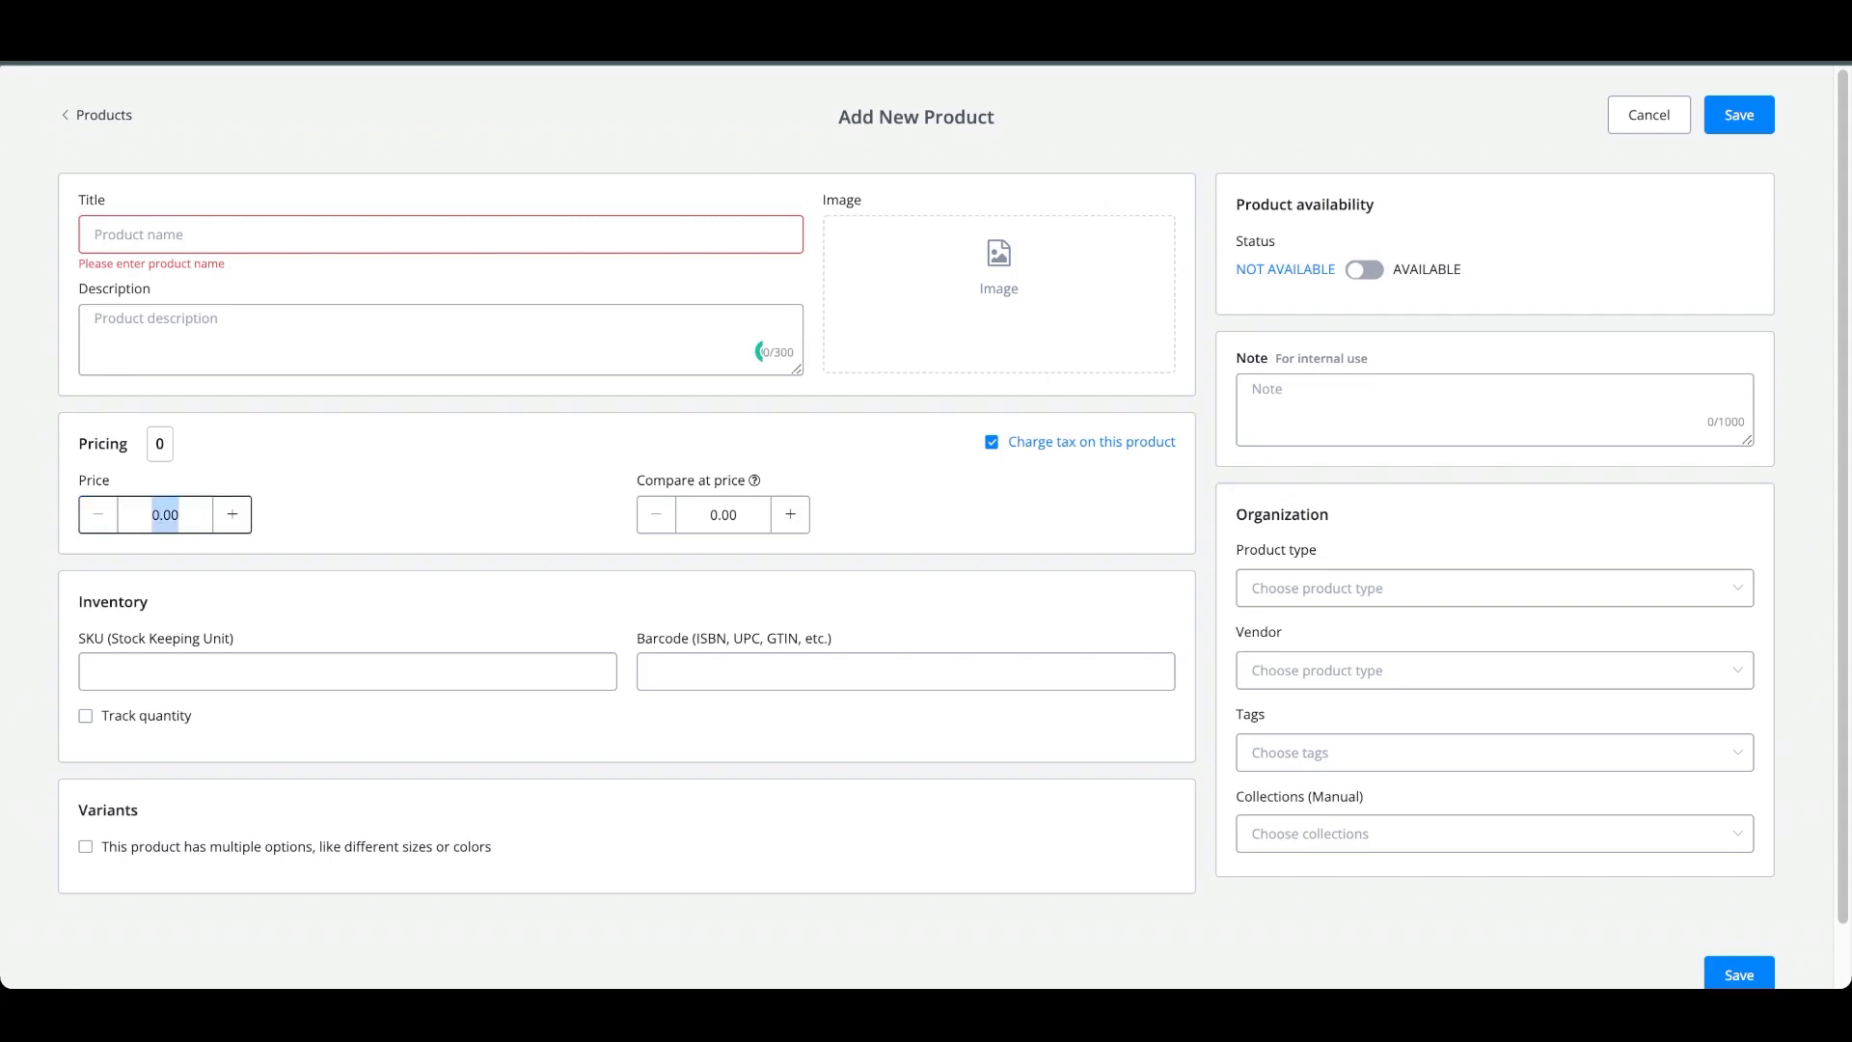
type("29.99")
key("Tab")
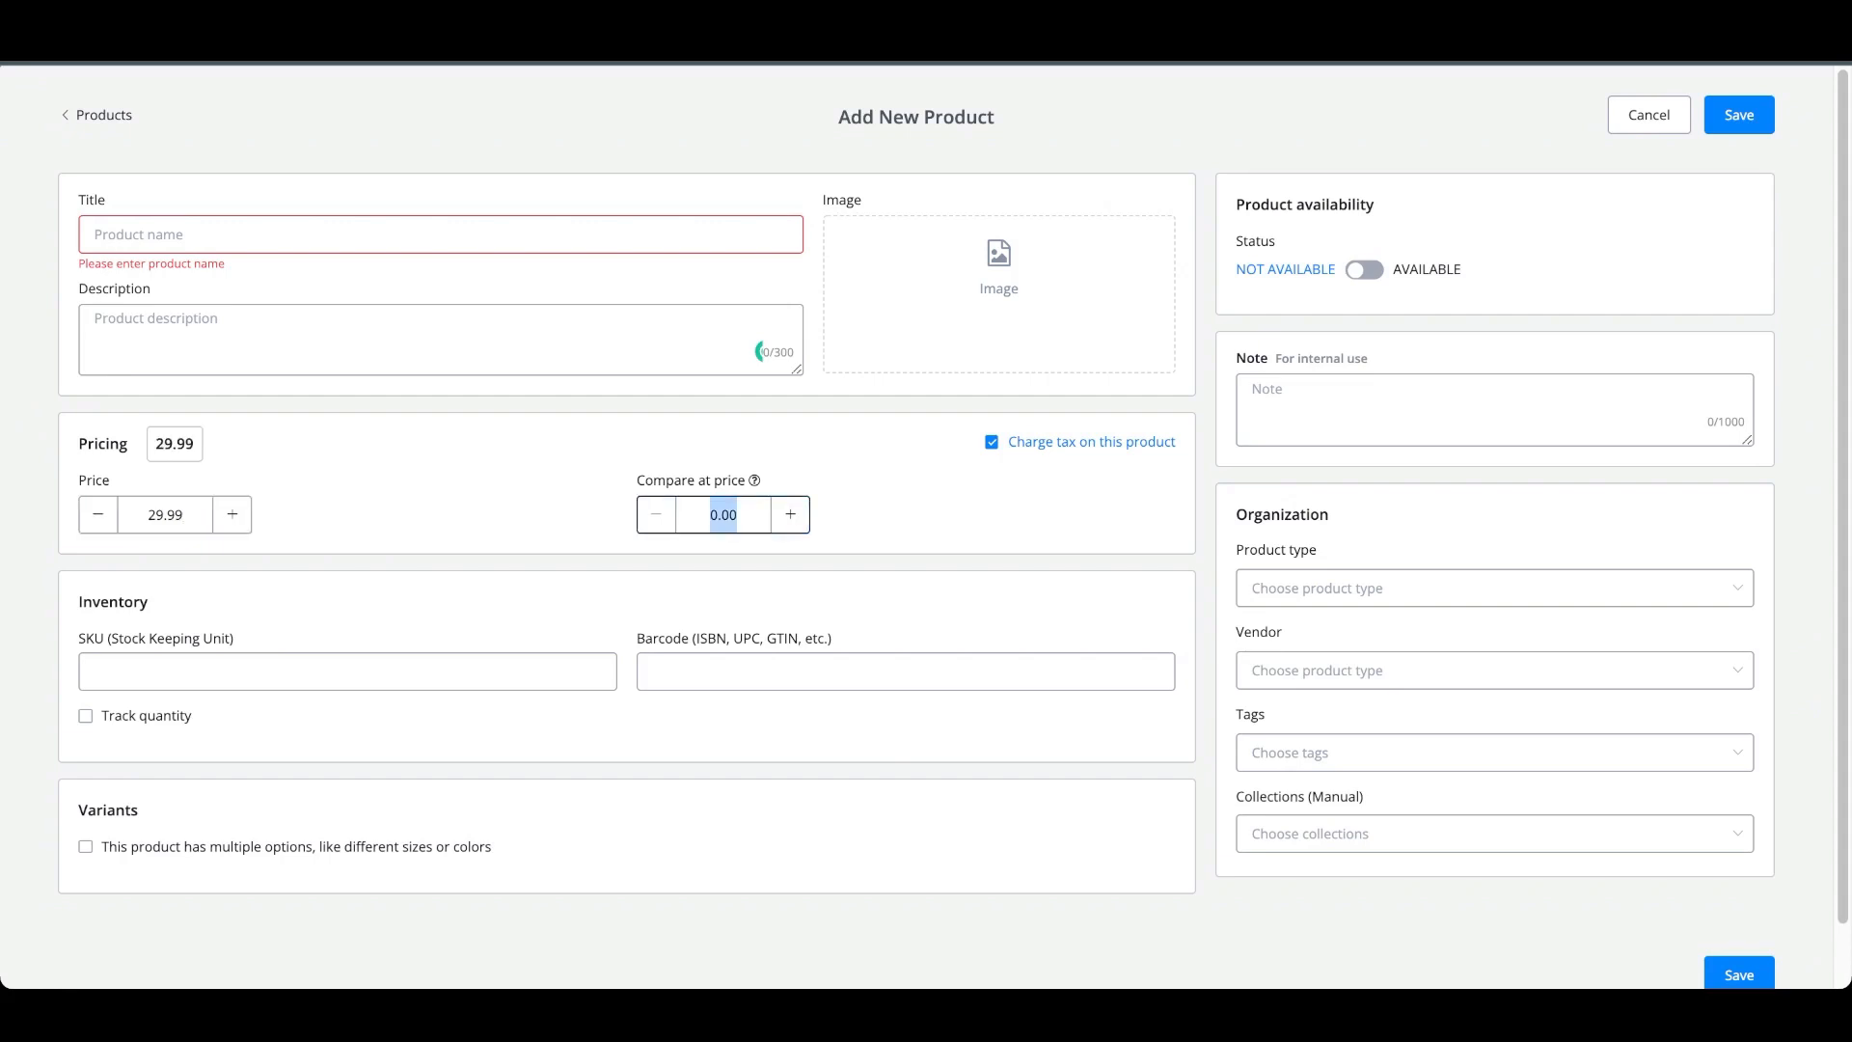
type("50")
key("Tab")
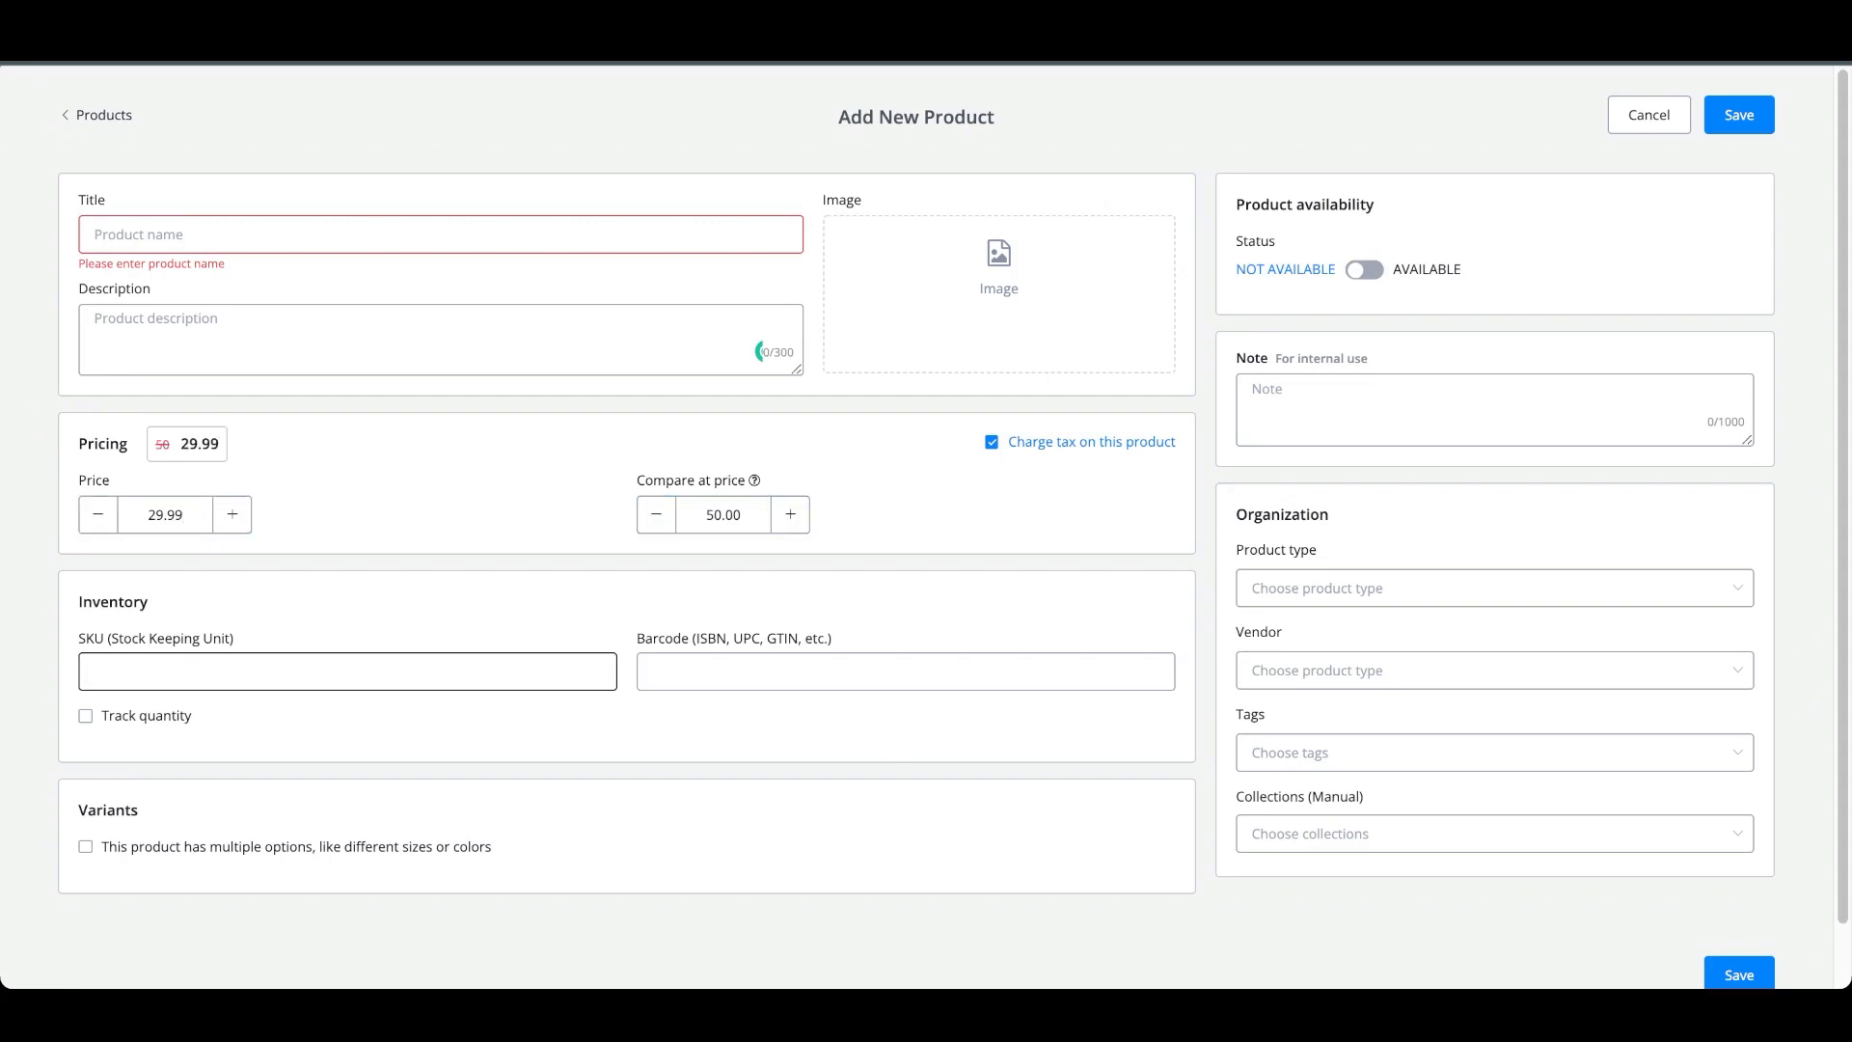
left_click_drag(86, 444, 220, 444)
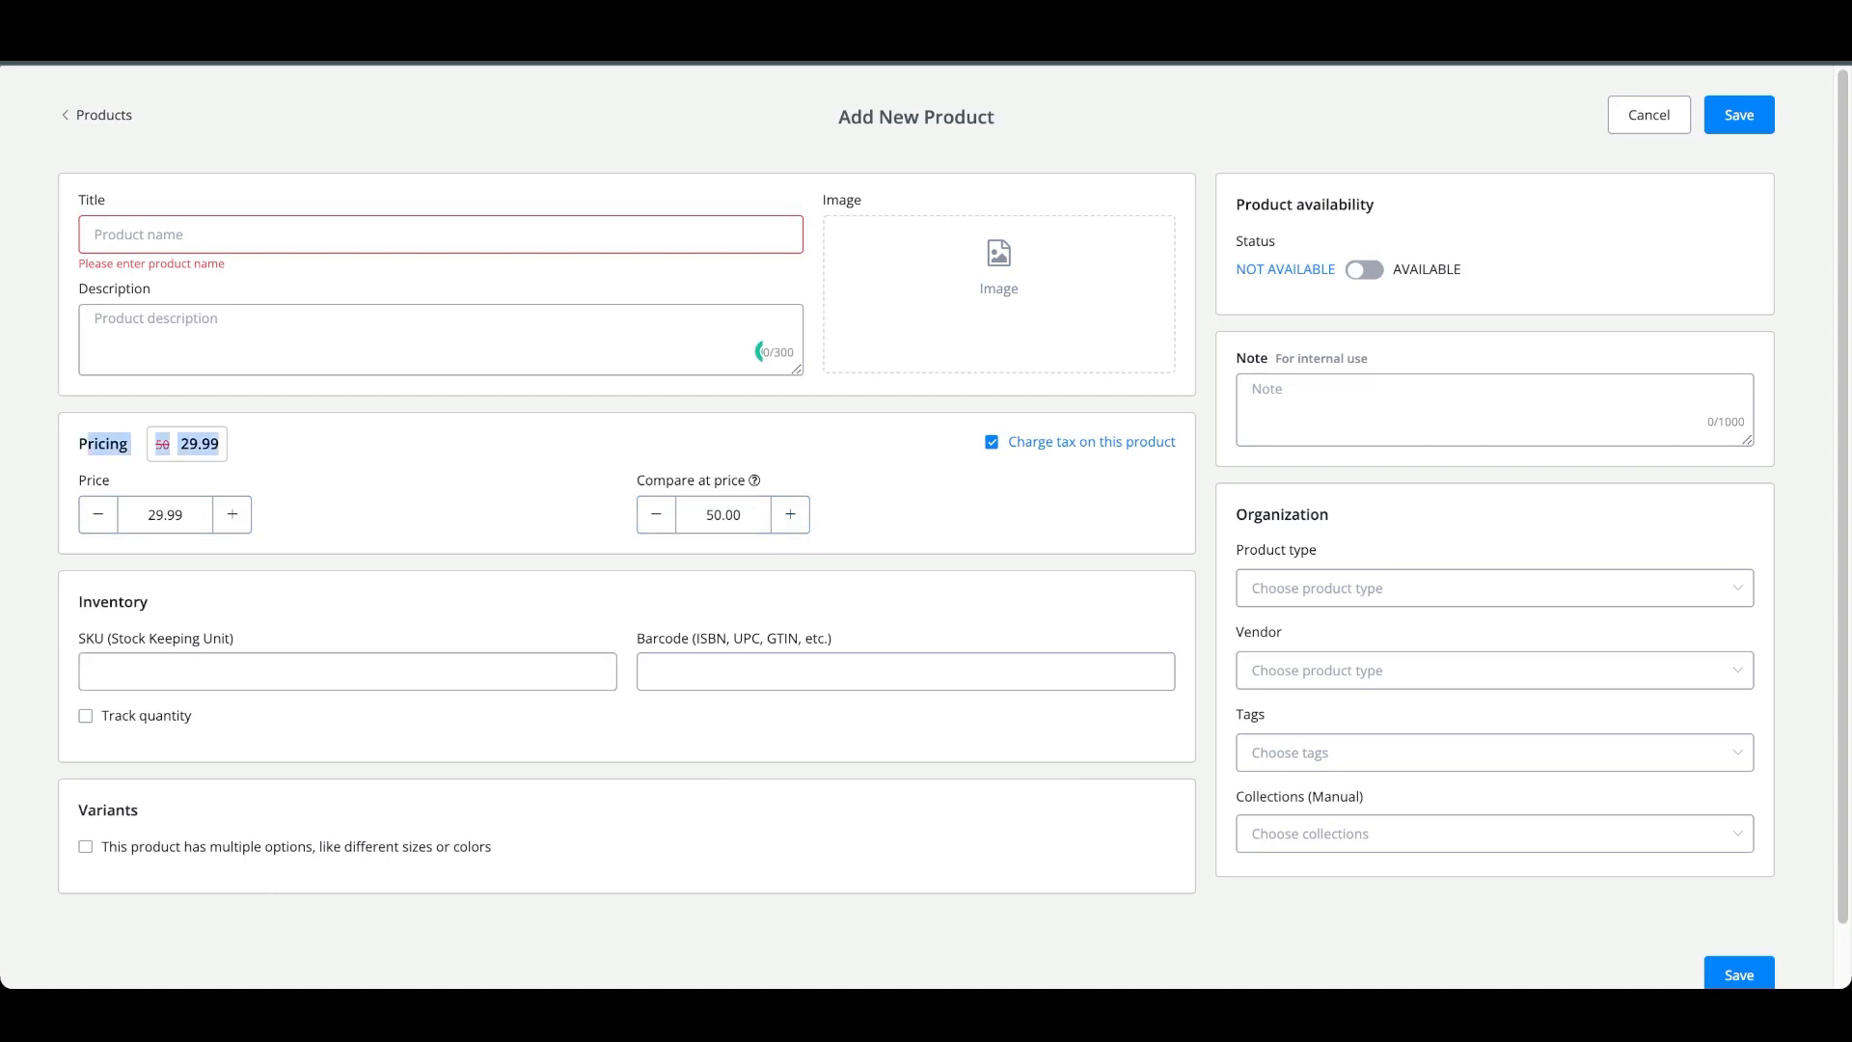
left_click(280, 446)
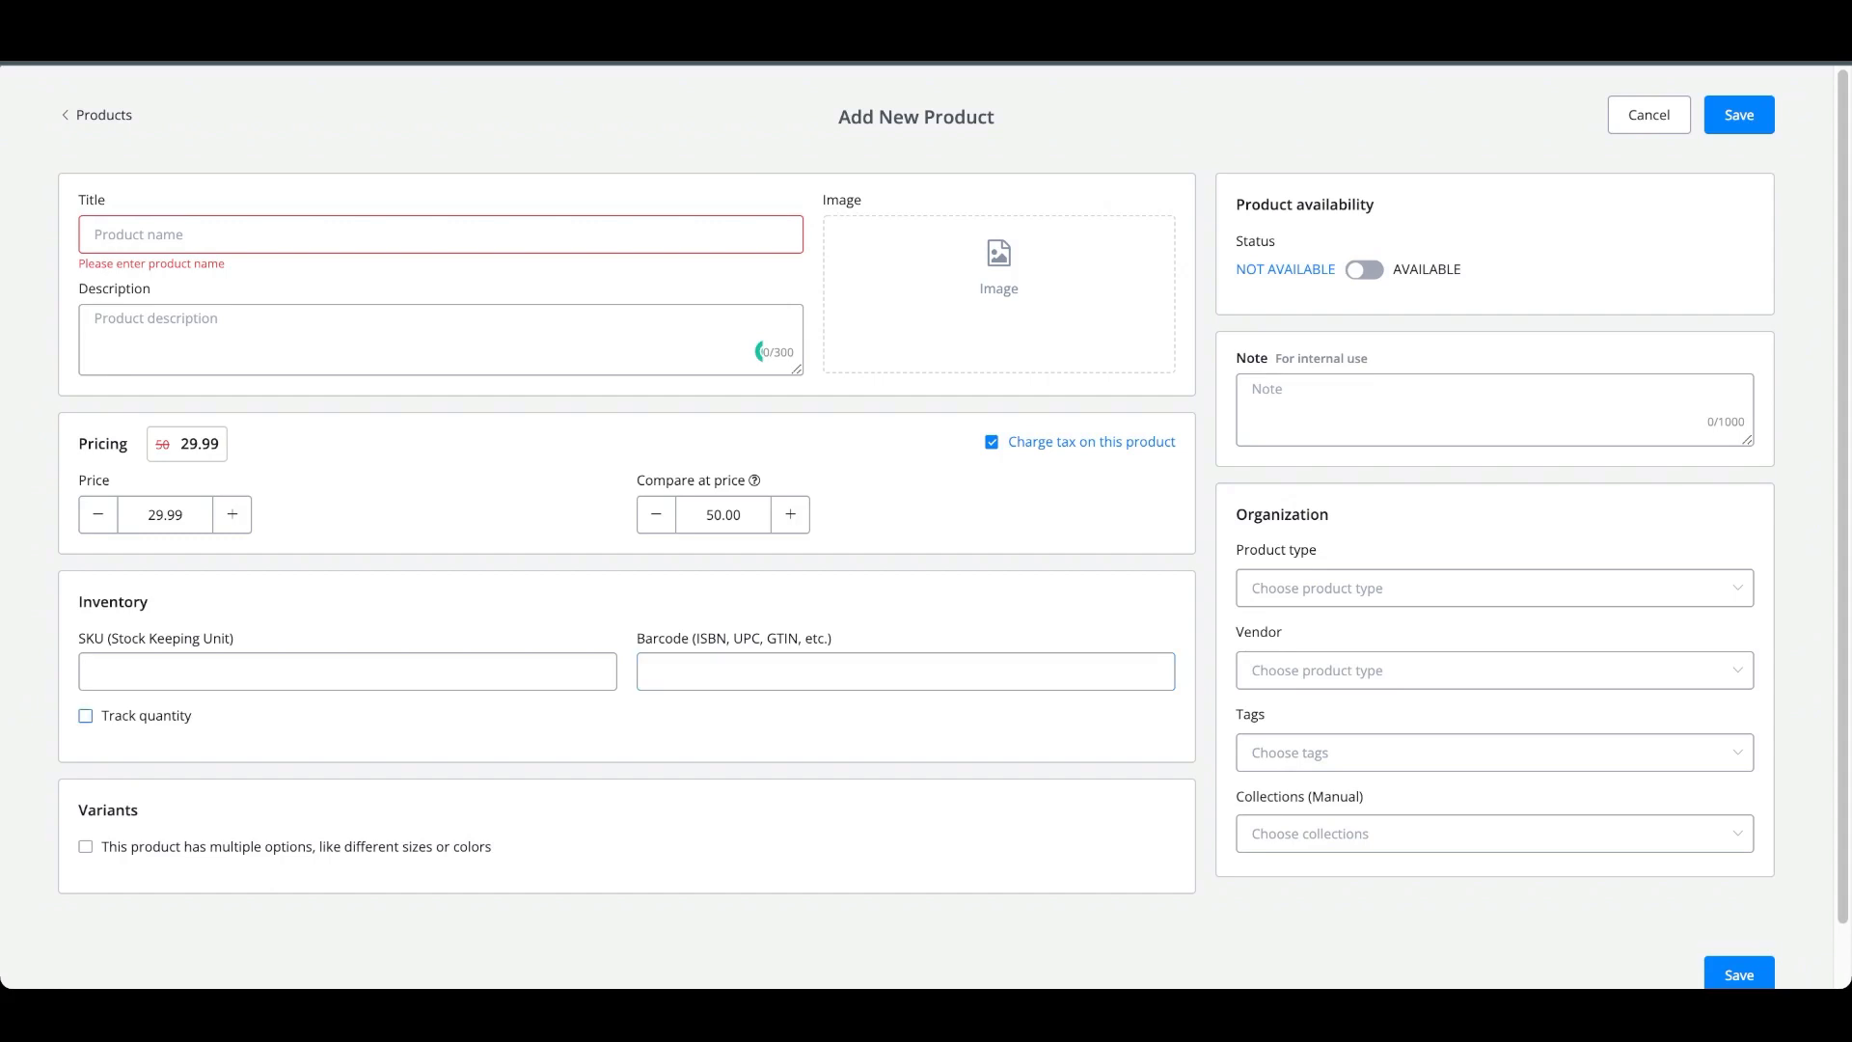
Turn on quantity tracking in the inventory section, then turn it back off.
left_click(86, 716)
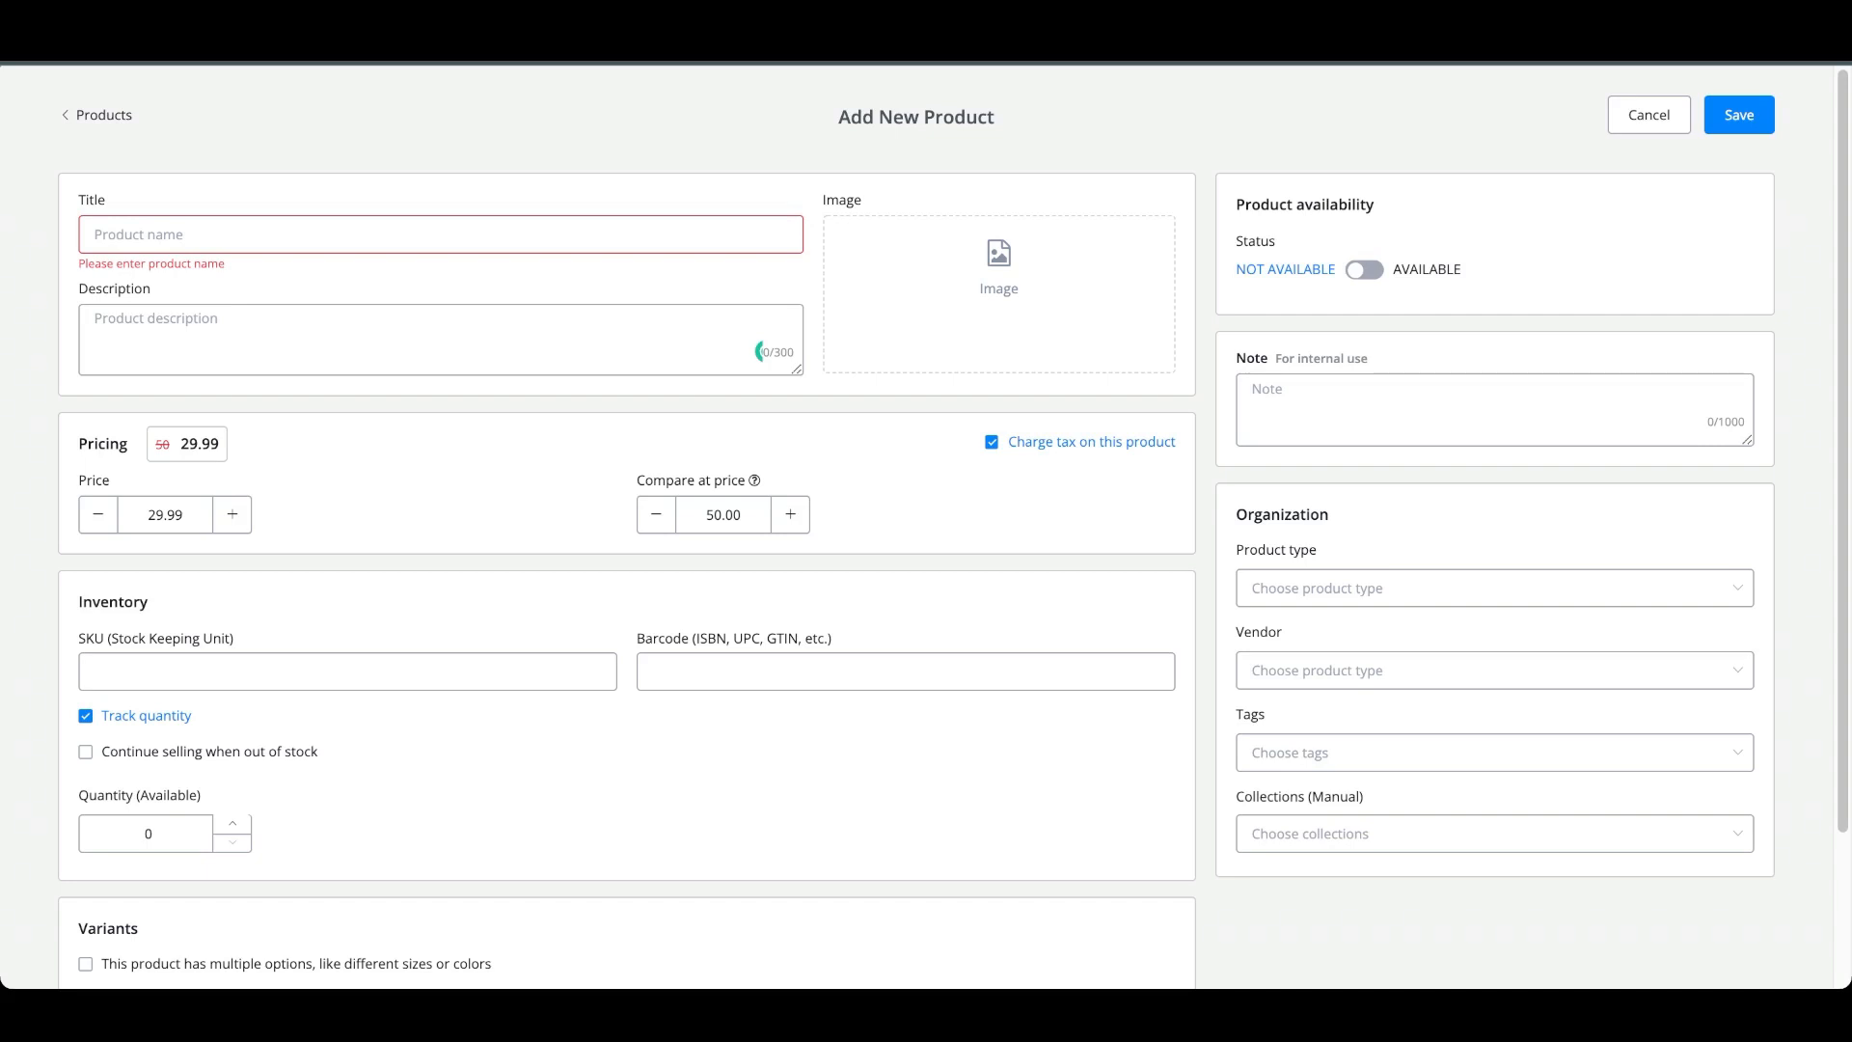
left_click(86, 716)
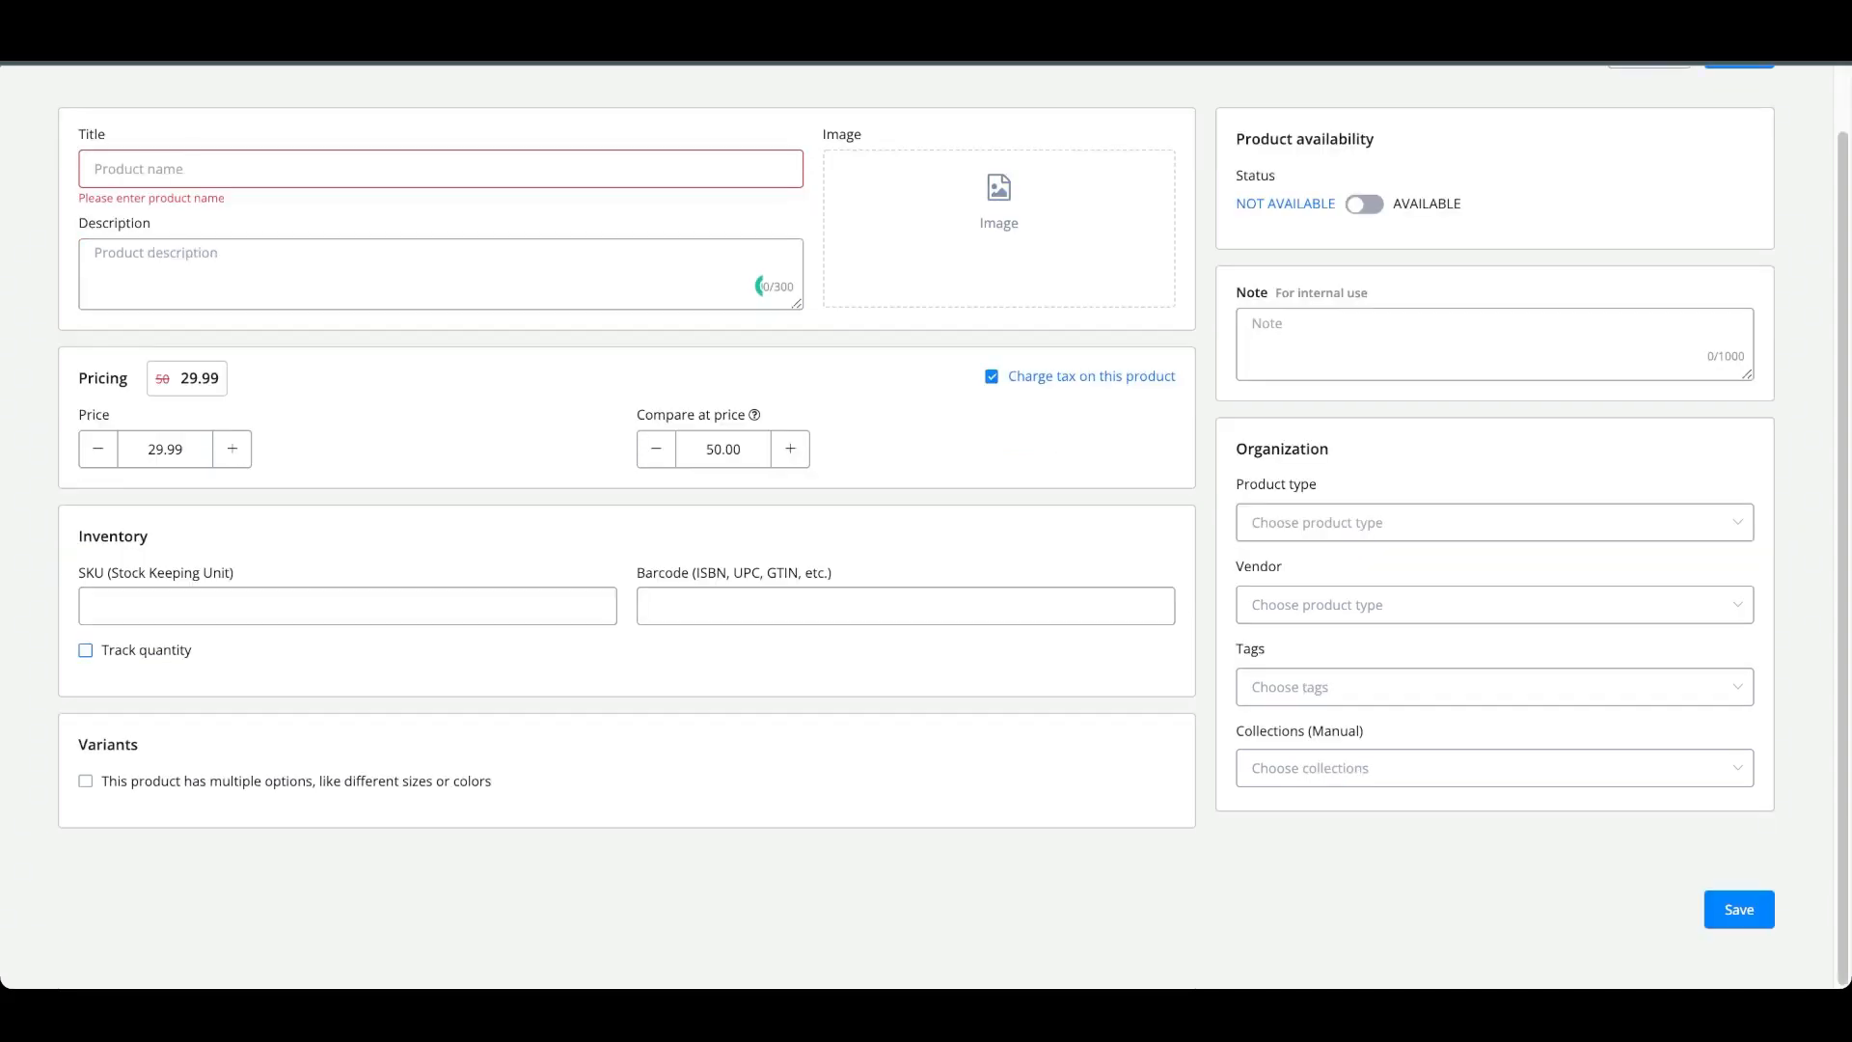
Enable multiple variant options for the product and switch its availability status to available.
left_click(85, 781)
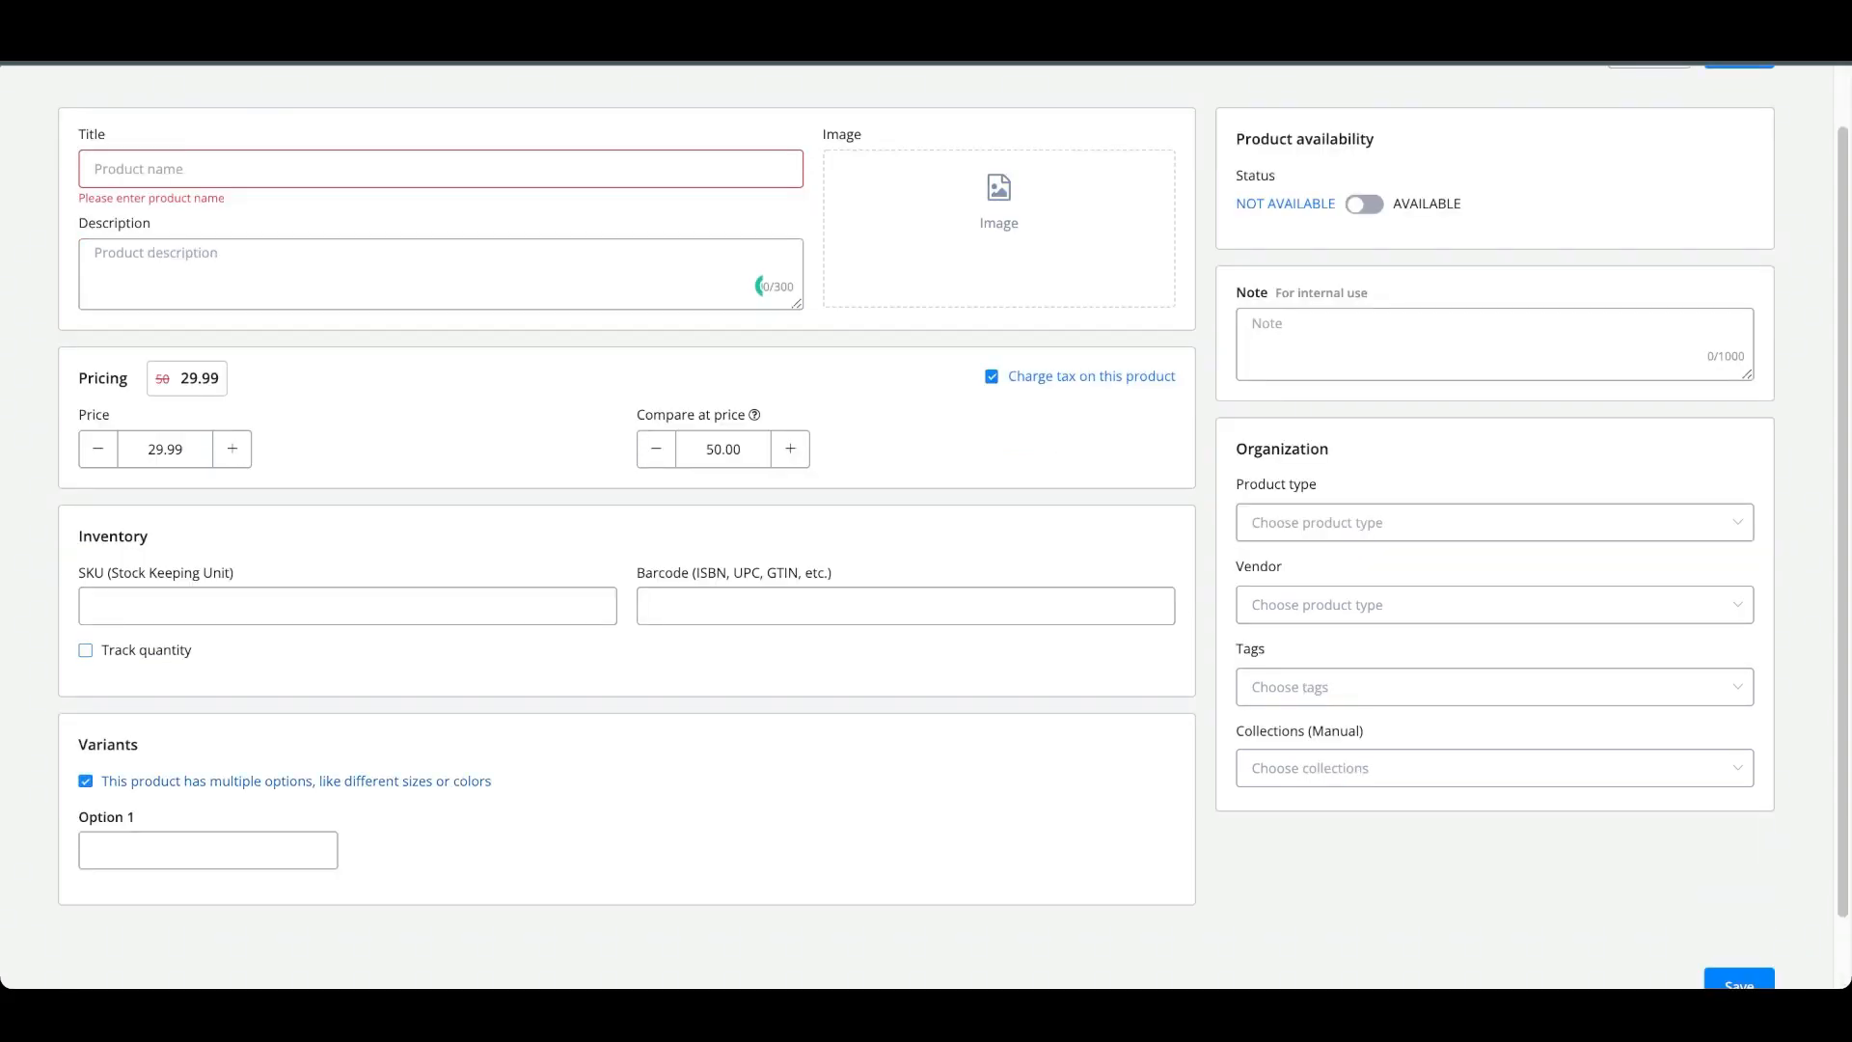
scroll(617, 579, "down", 1)
left_click(207, 772)
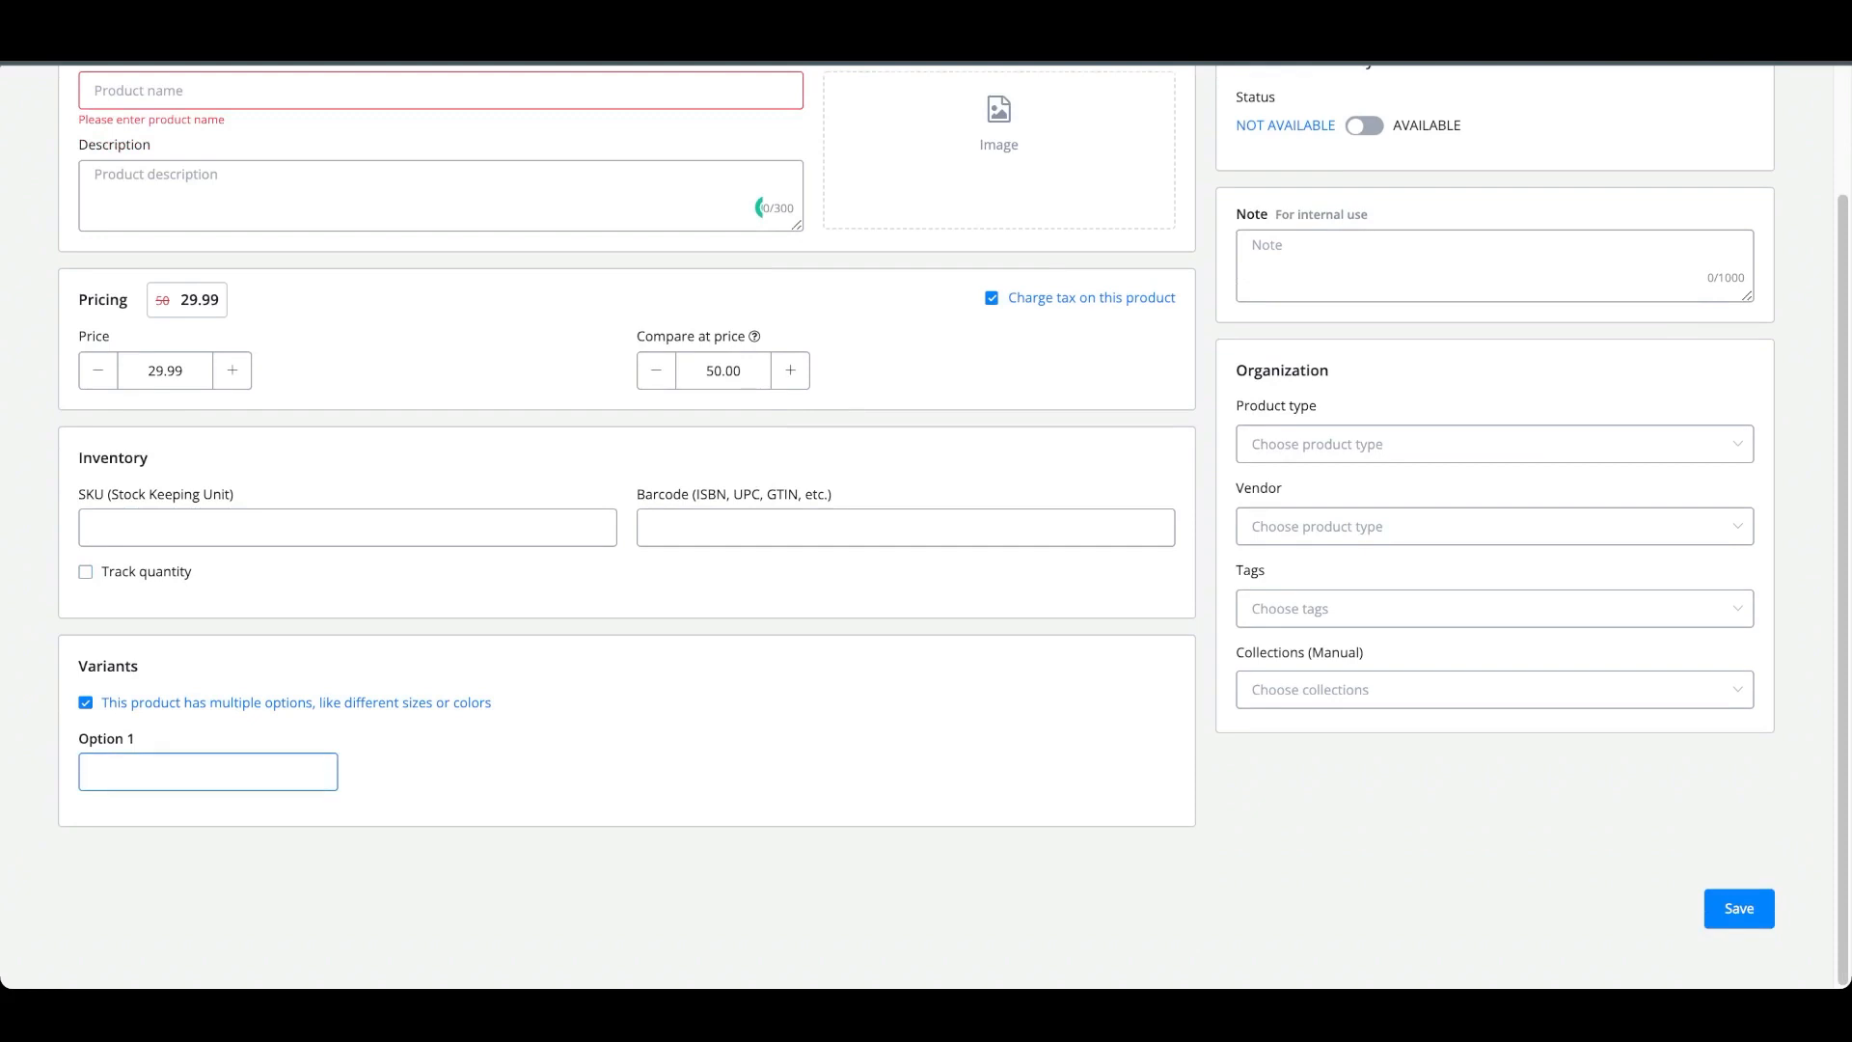
scroll(617, 521, "up", 2)
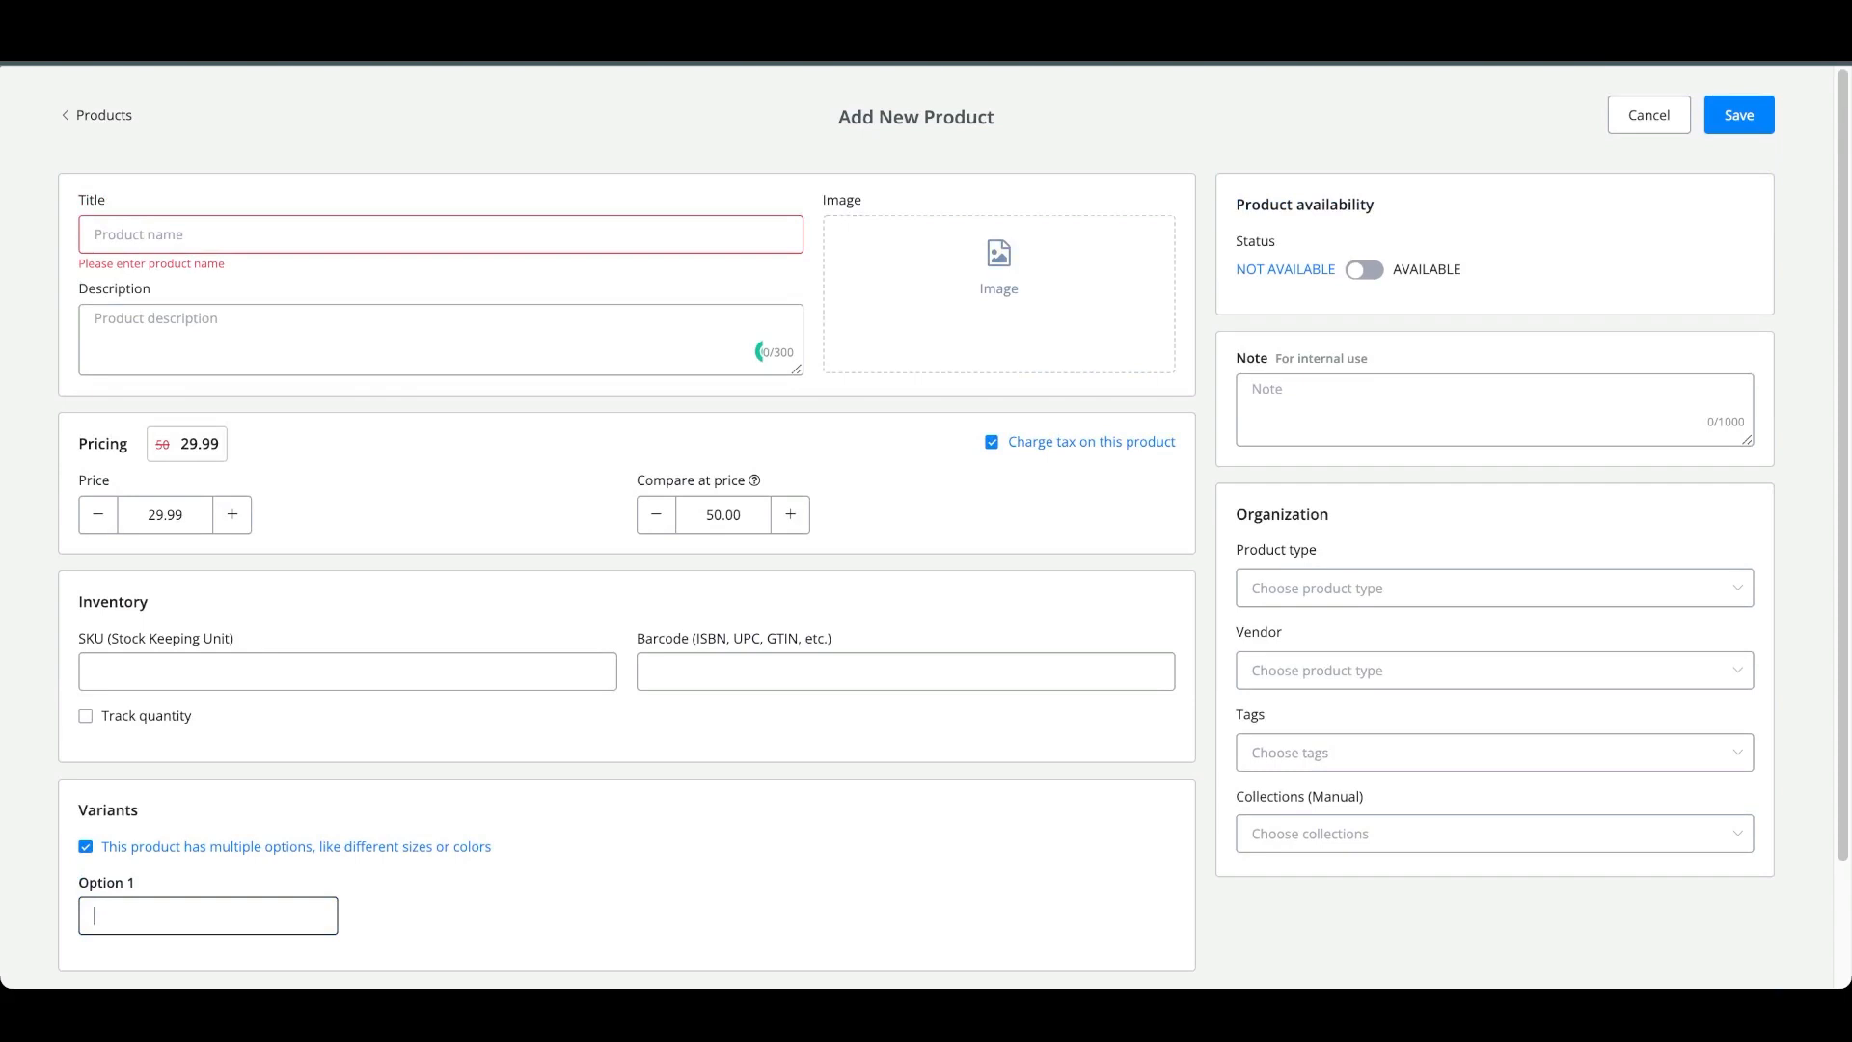
left_click(1364, 271)
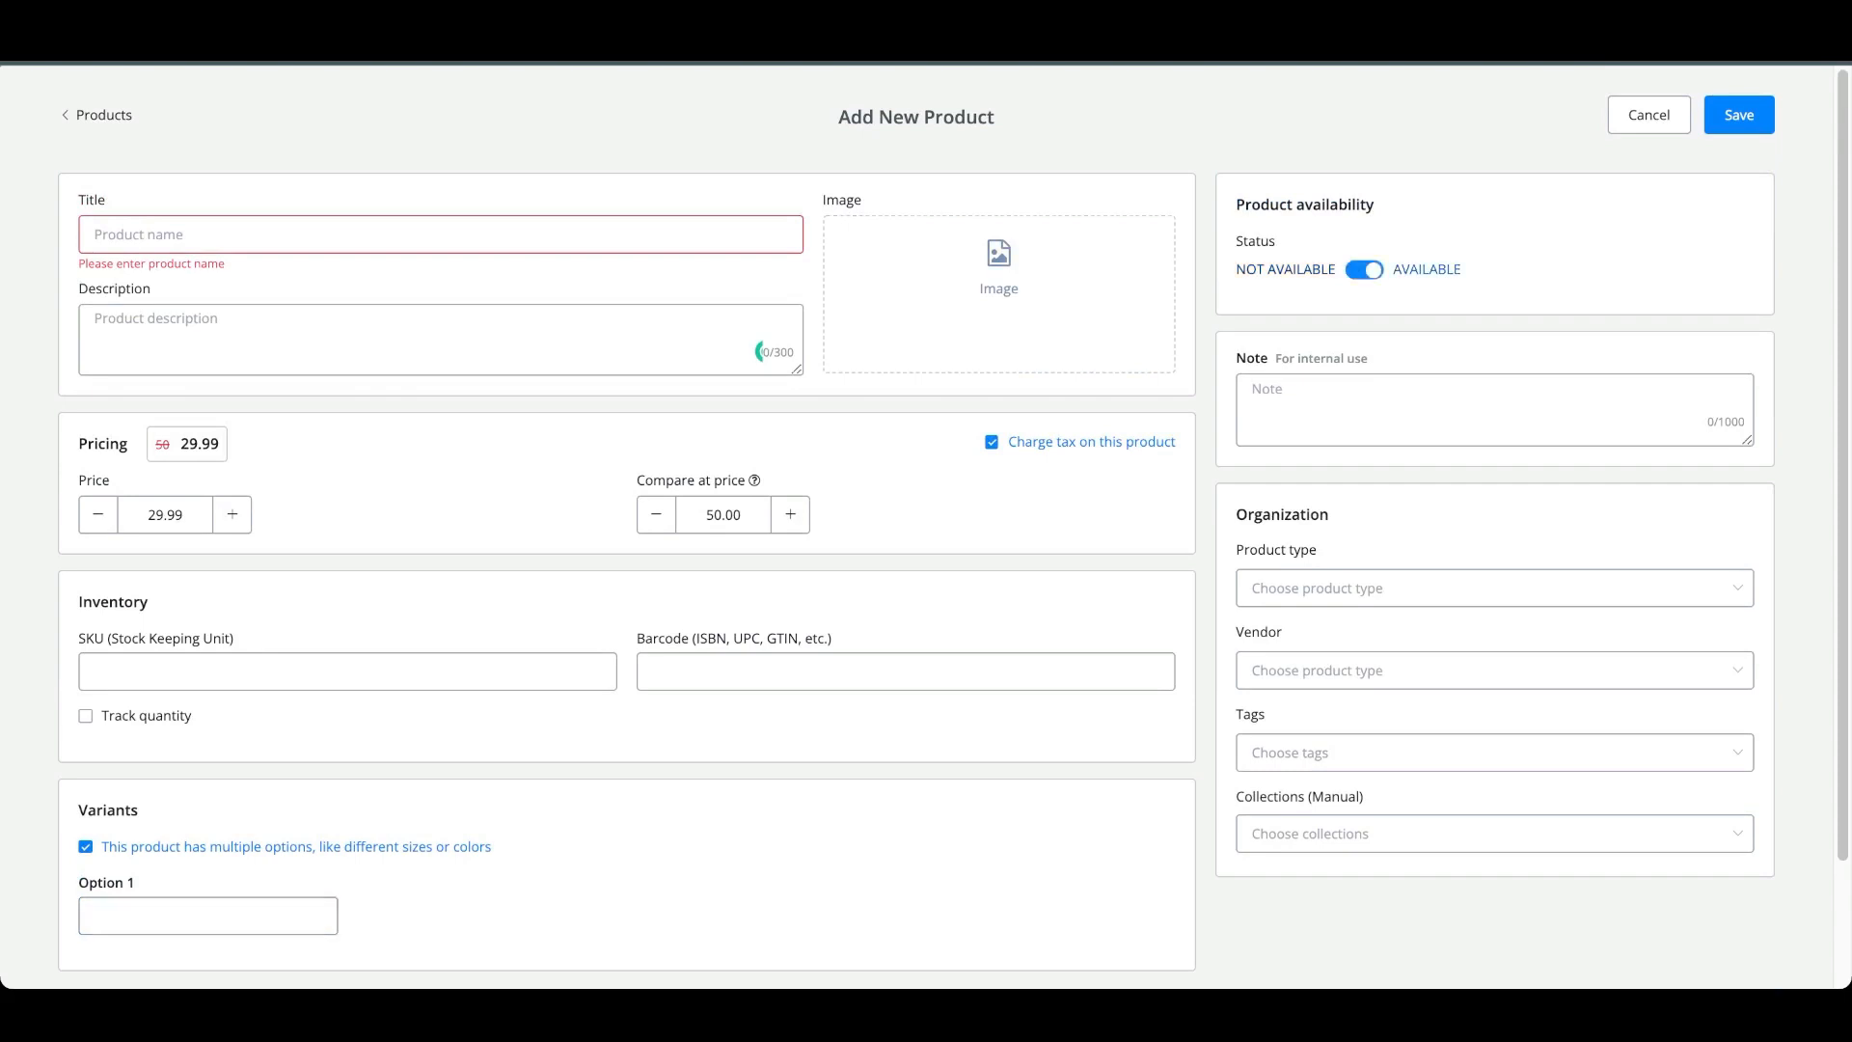
left_click(1399, 407)
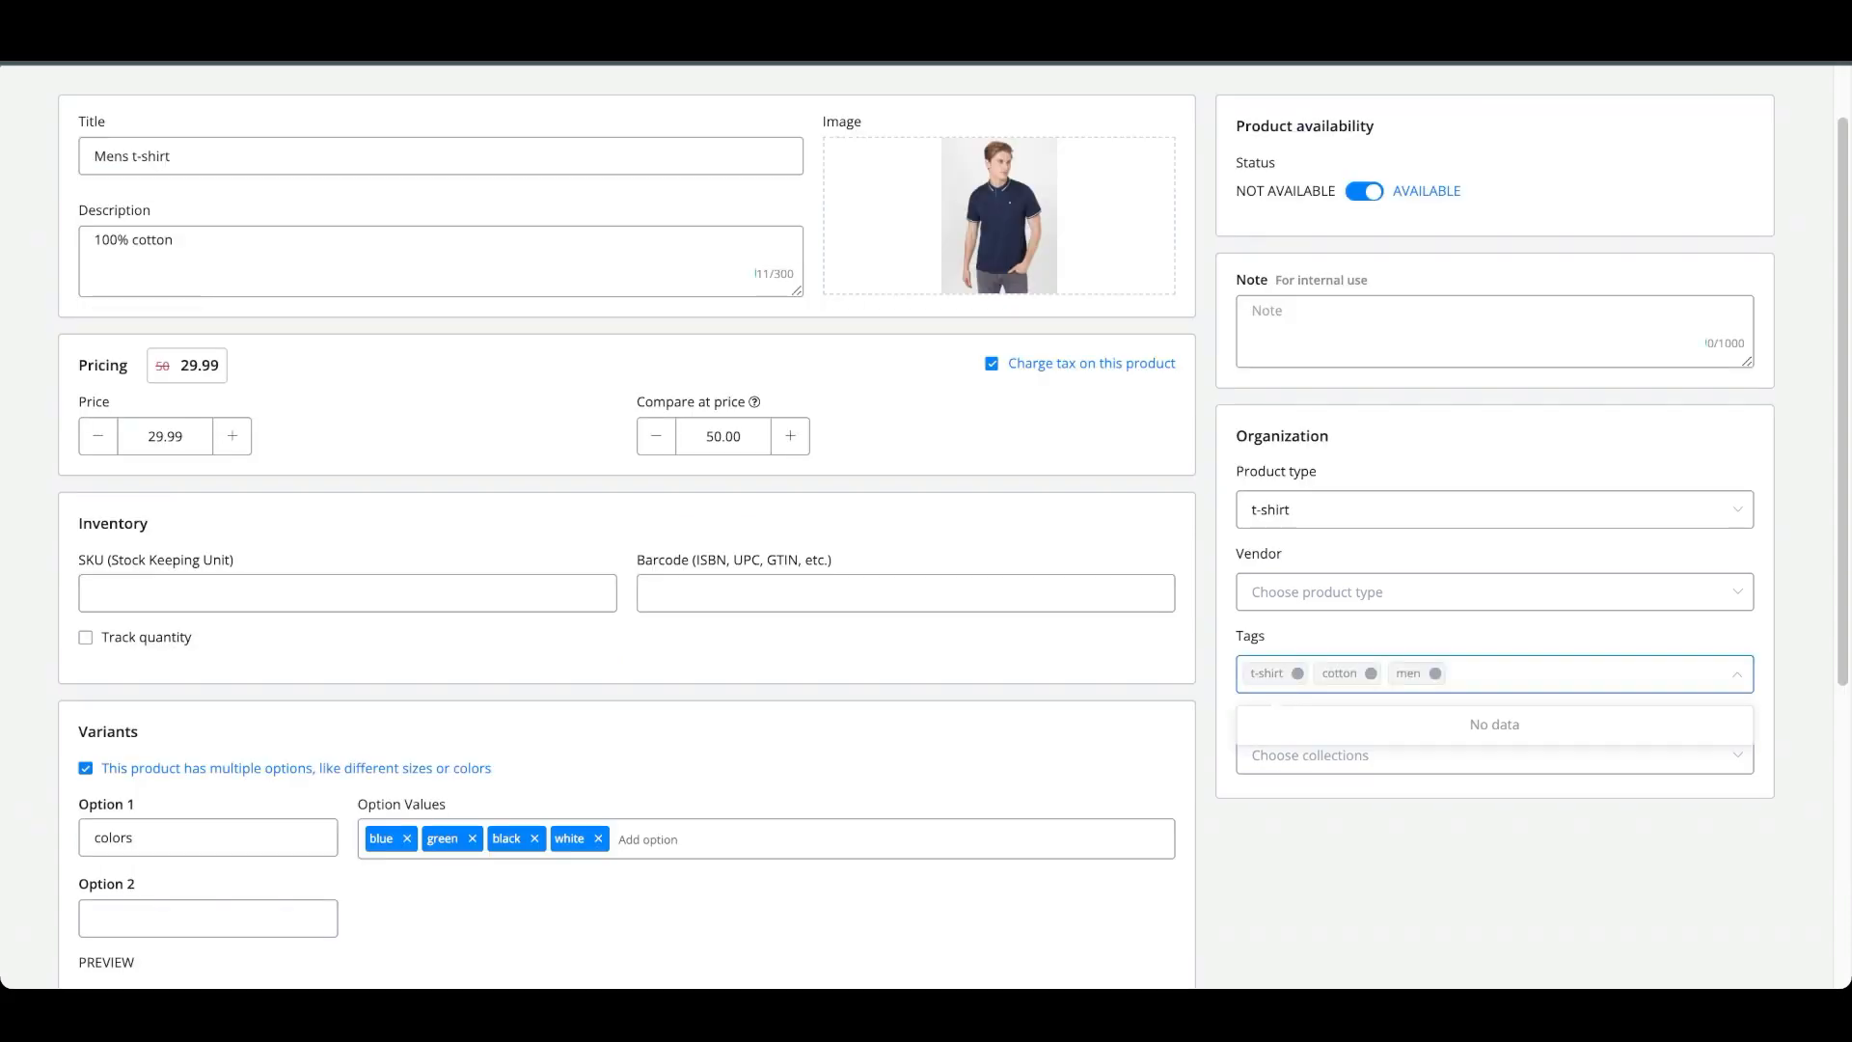
Add a second variant option named size with the values M and L.
scroll(953, 527, "up", 1)
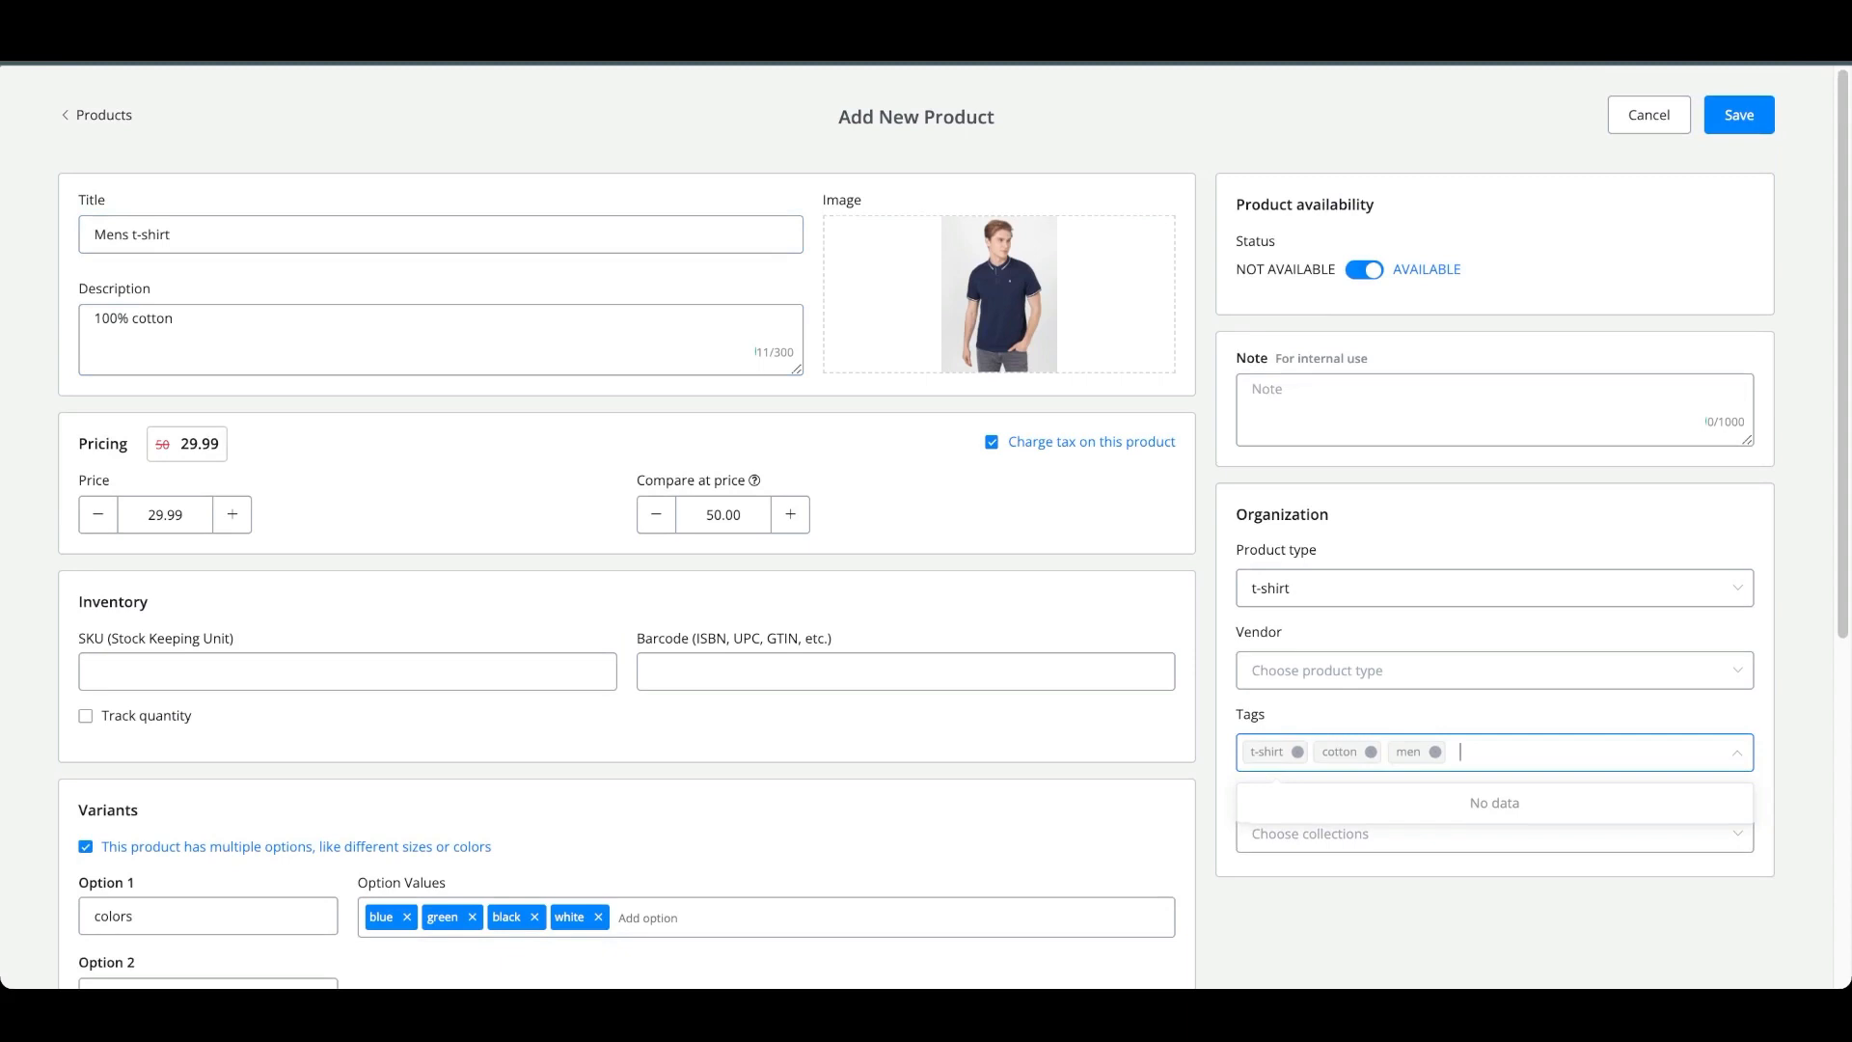
scroll(953, 527, "down", 4)
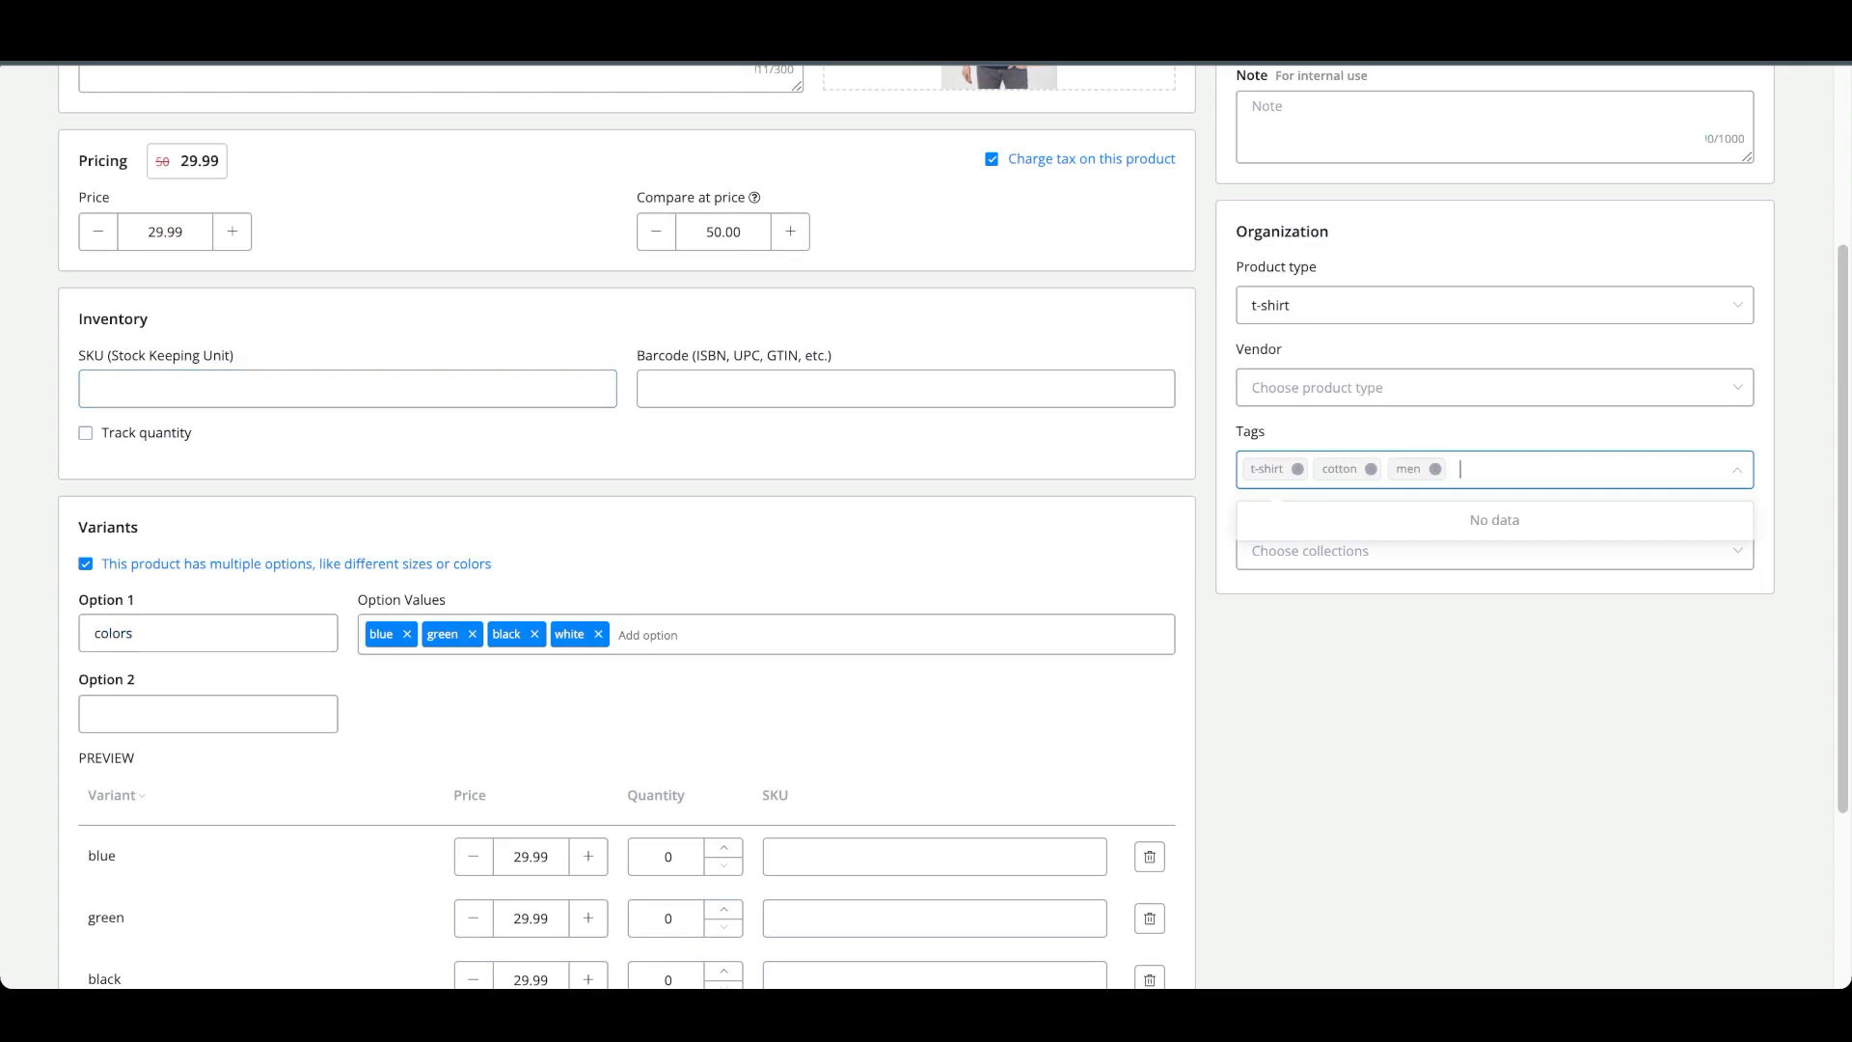
scroll(953, 527, "down", 1)
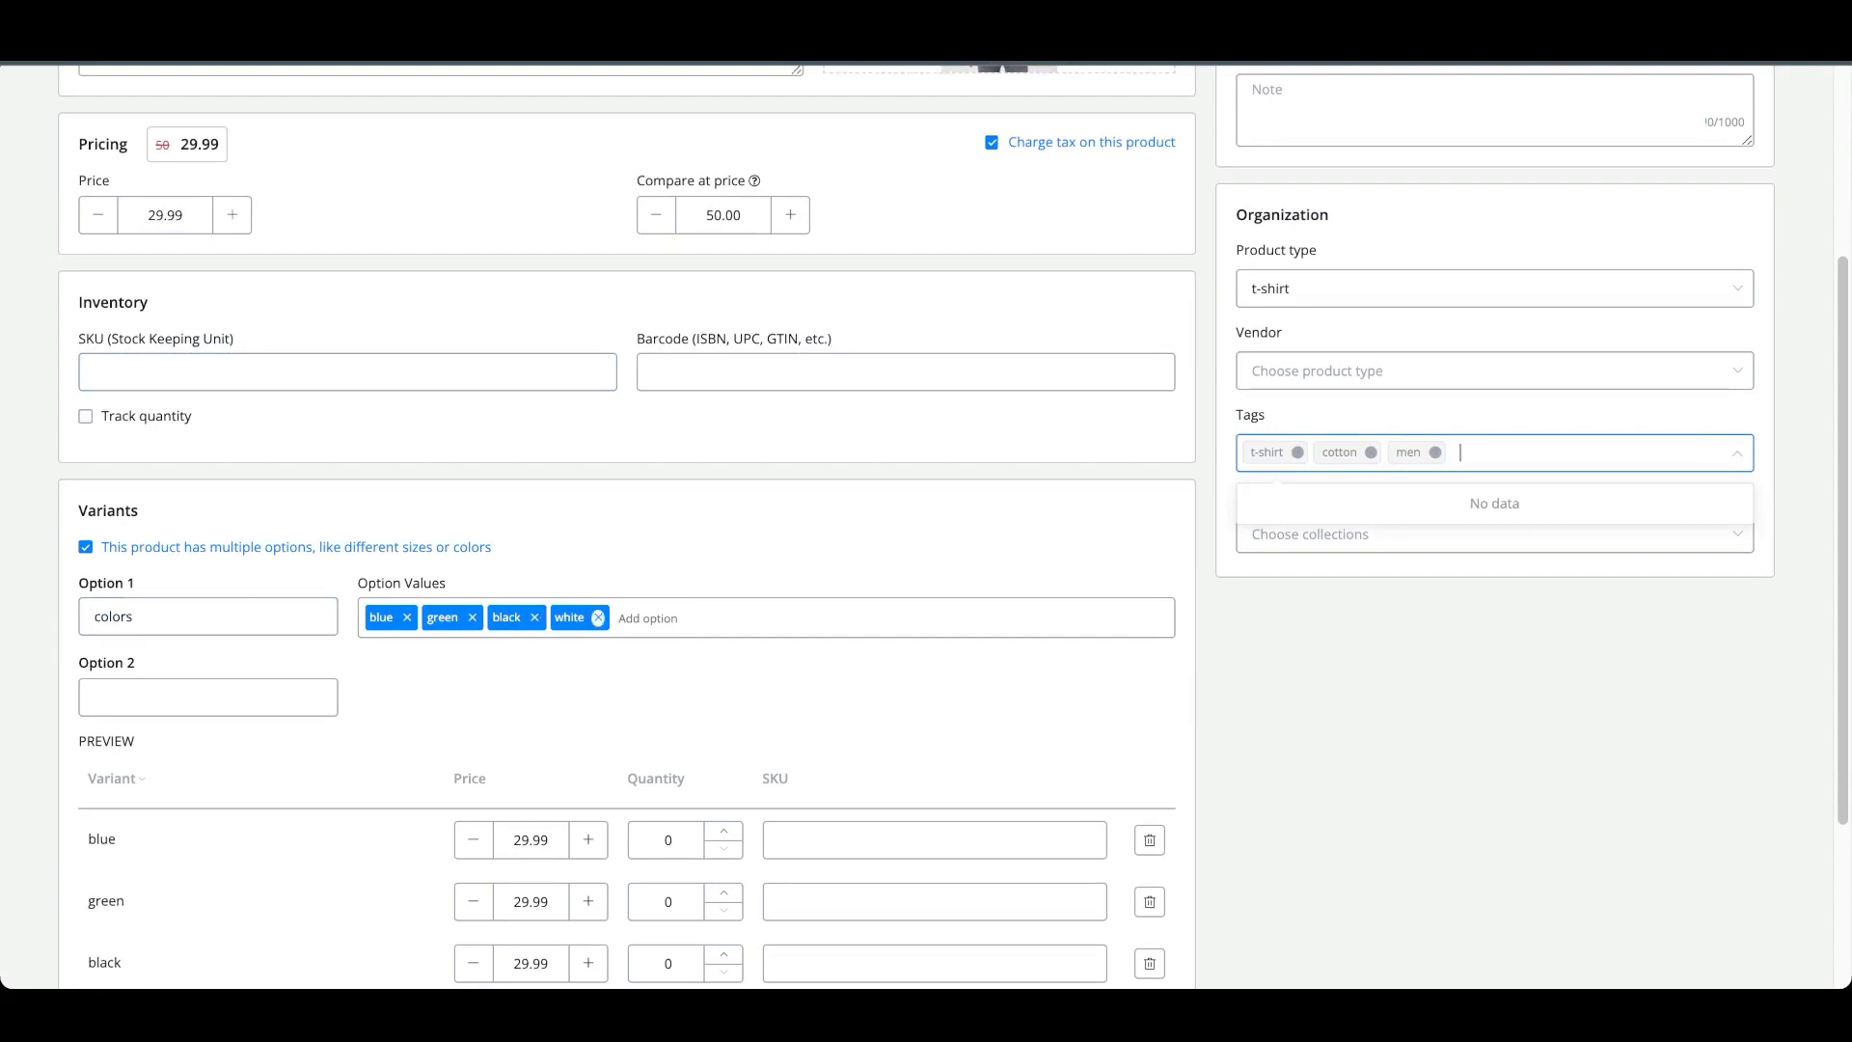
scroll(598, 617, "down", 1)
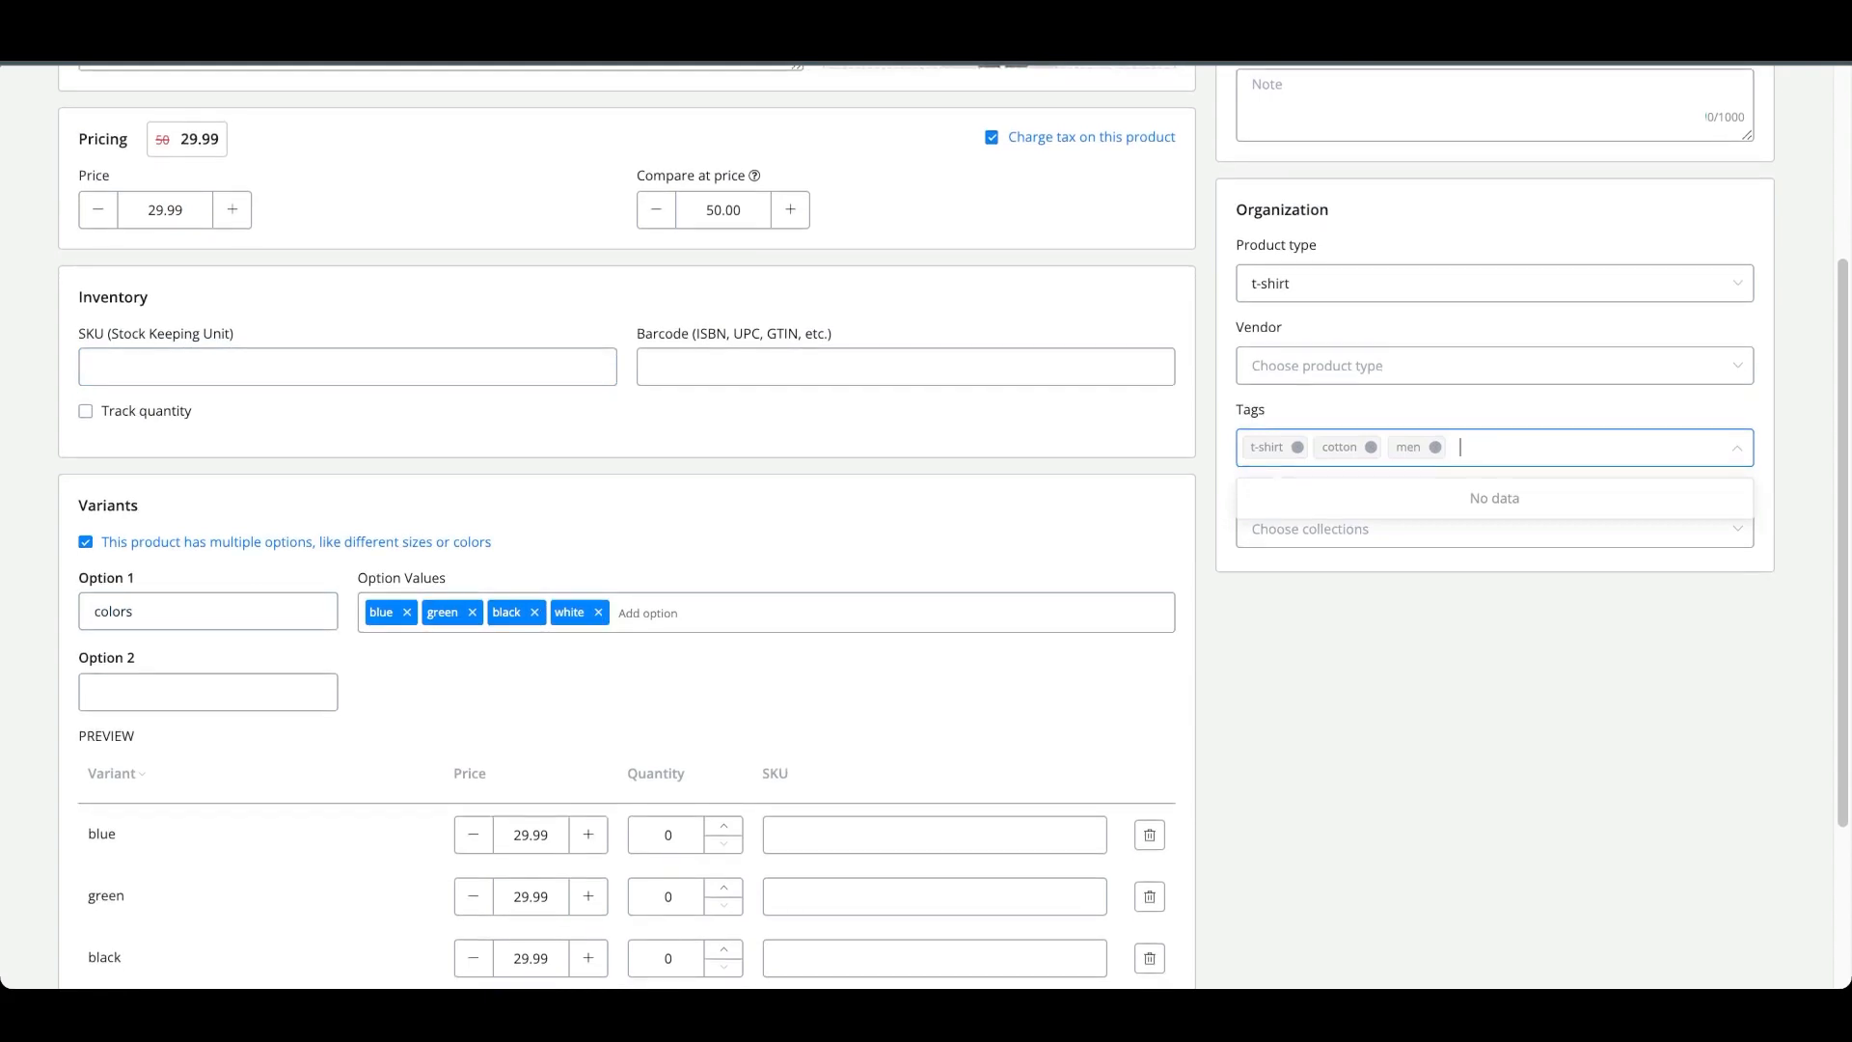
scroll(598, 618, "down", 3)
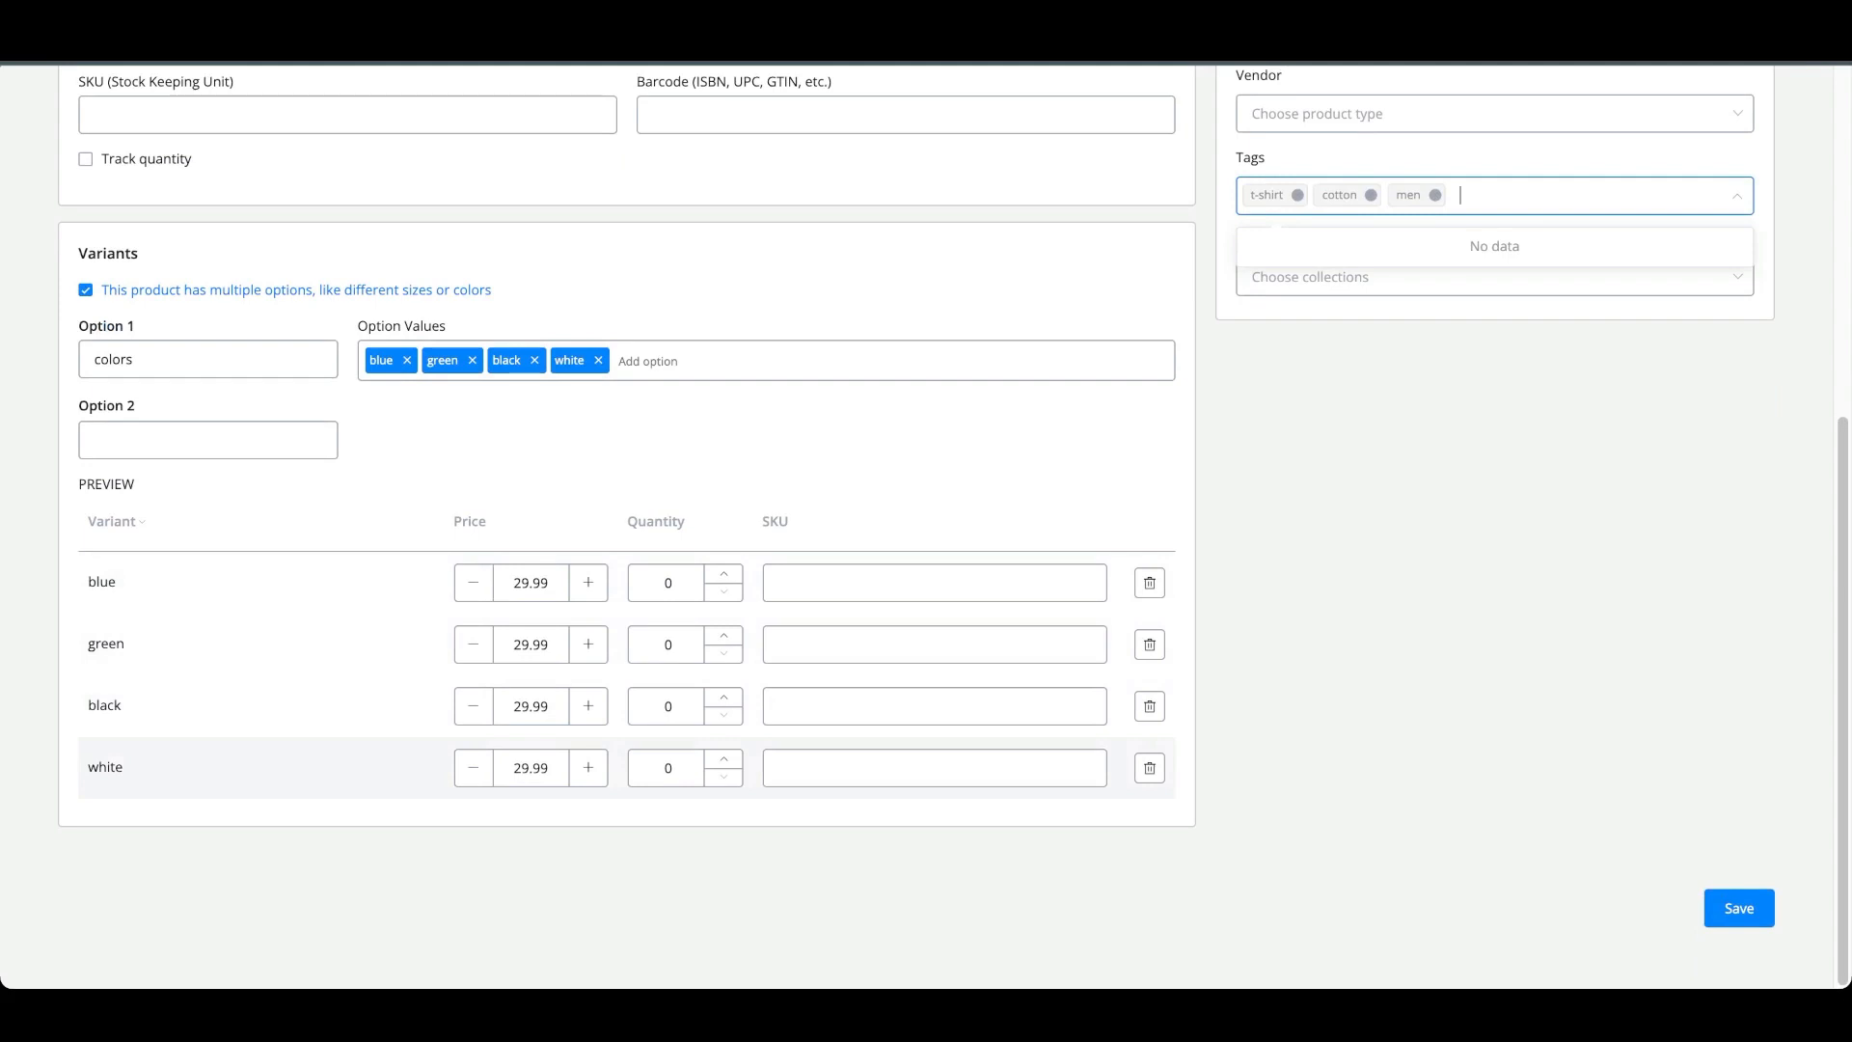
left_click(209, 440)
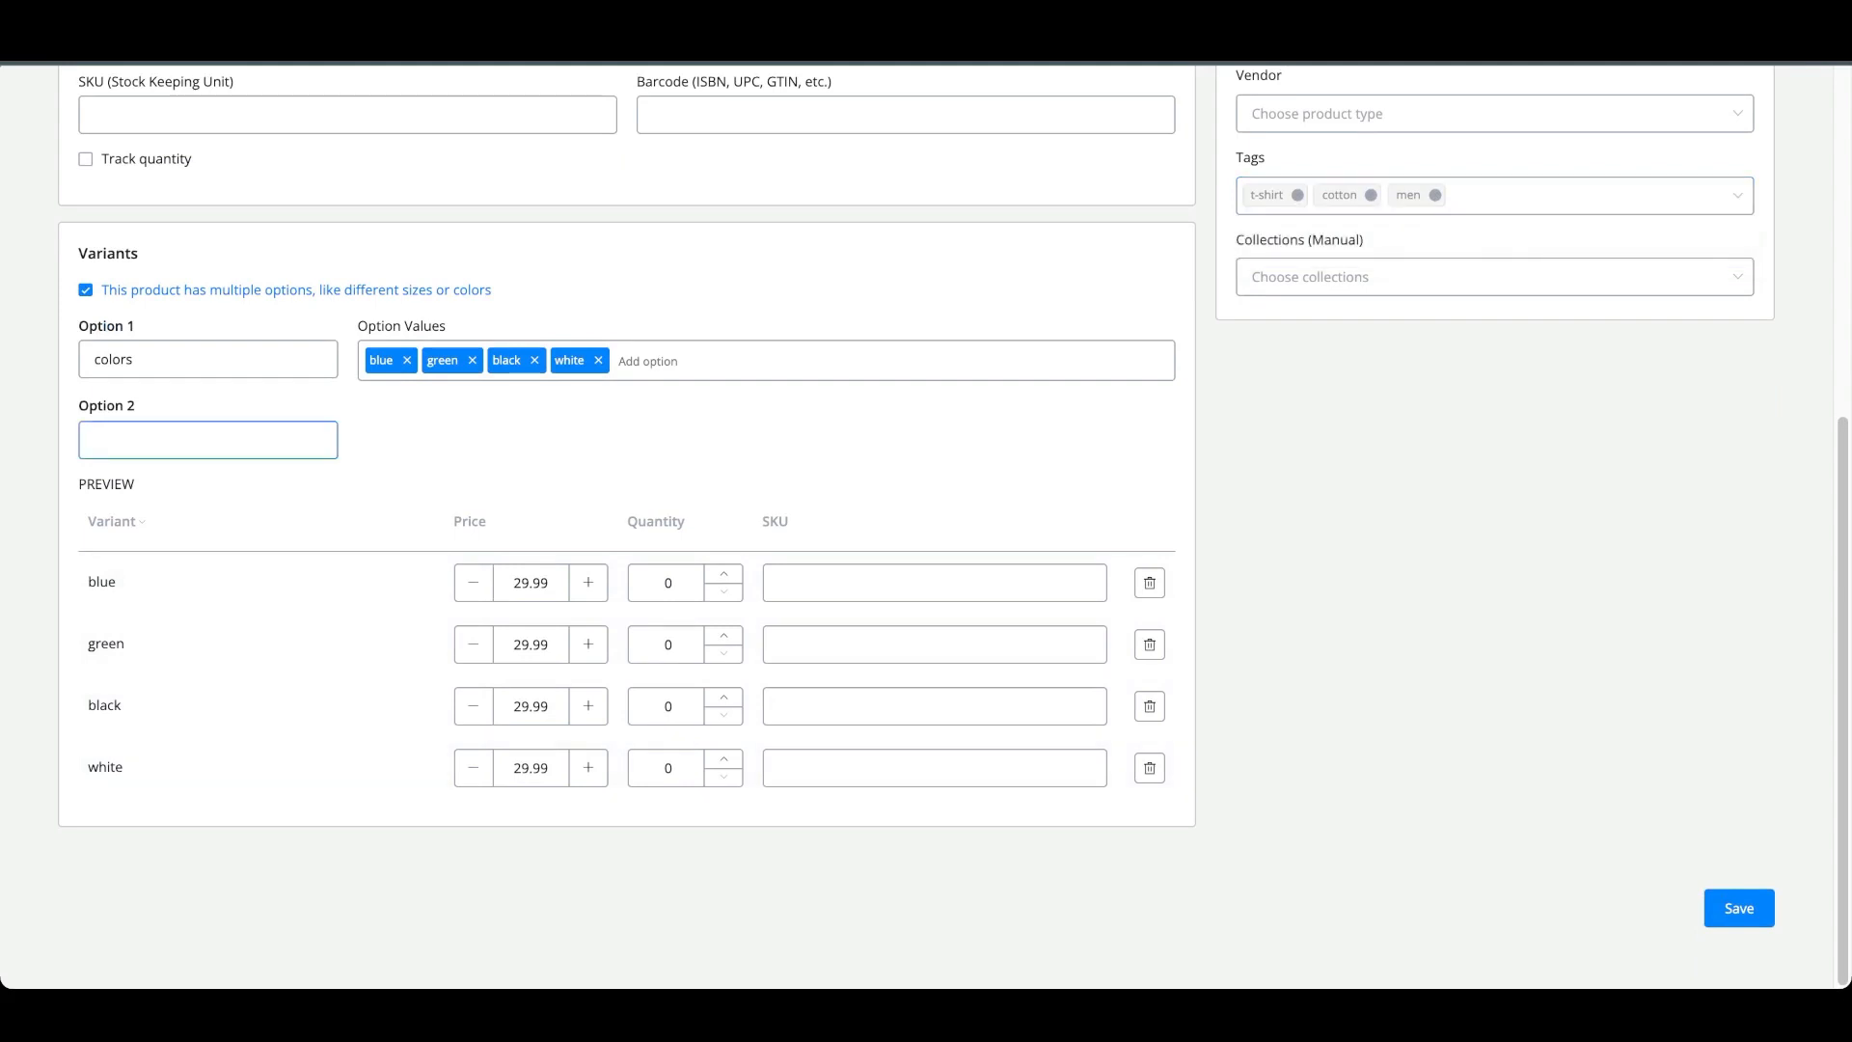
type("size")
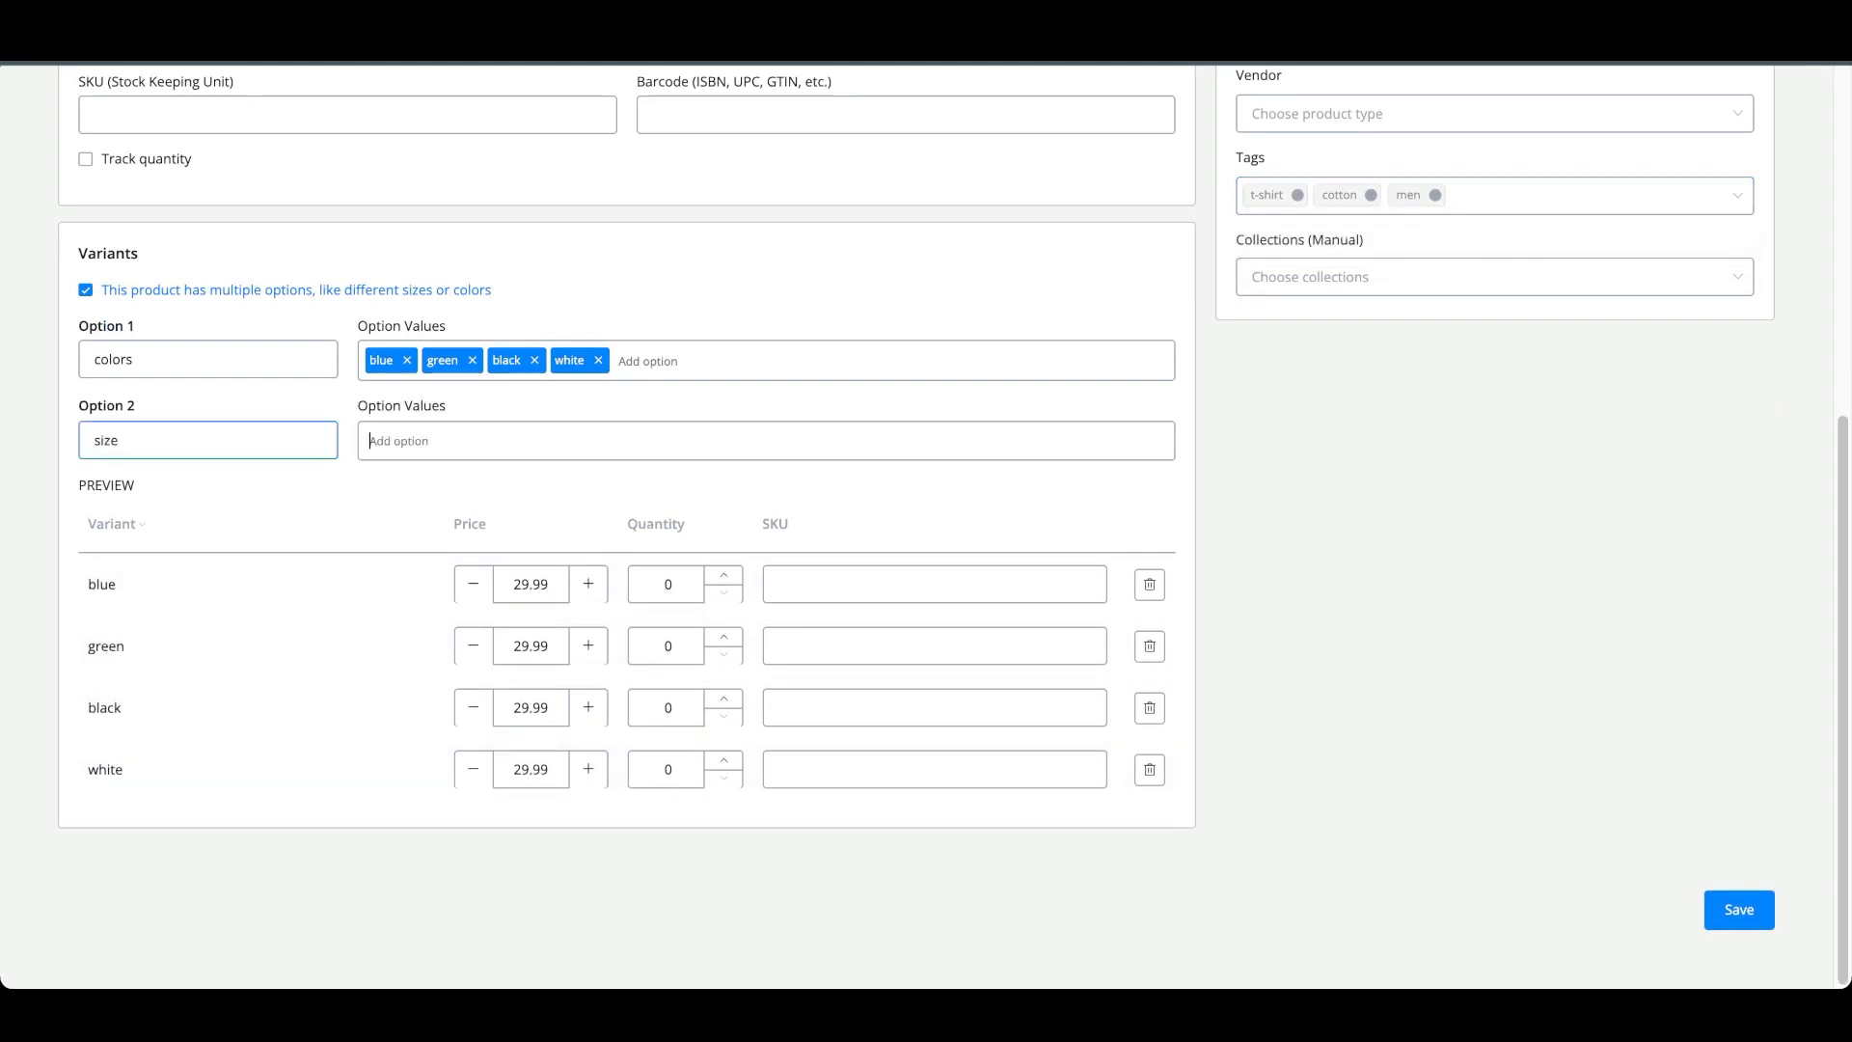
left_click(400, 441)
type("M")
key("Return")
type("L")
key("Return")
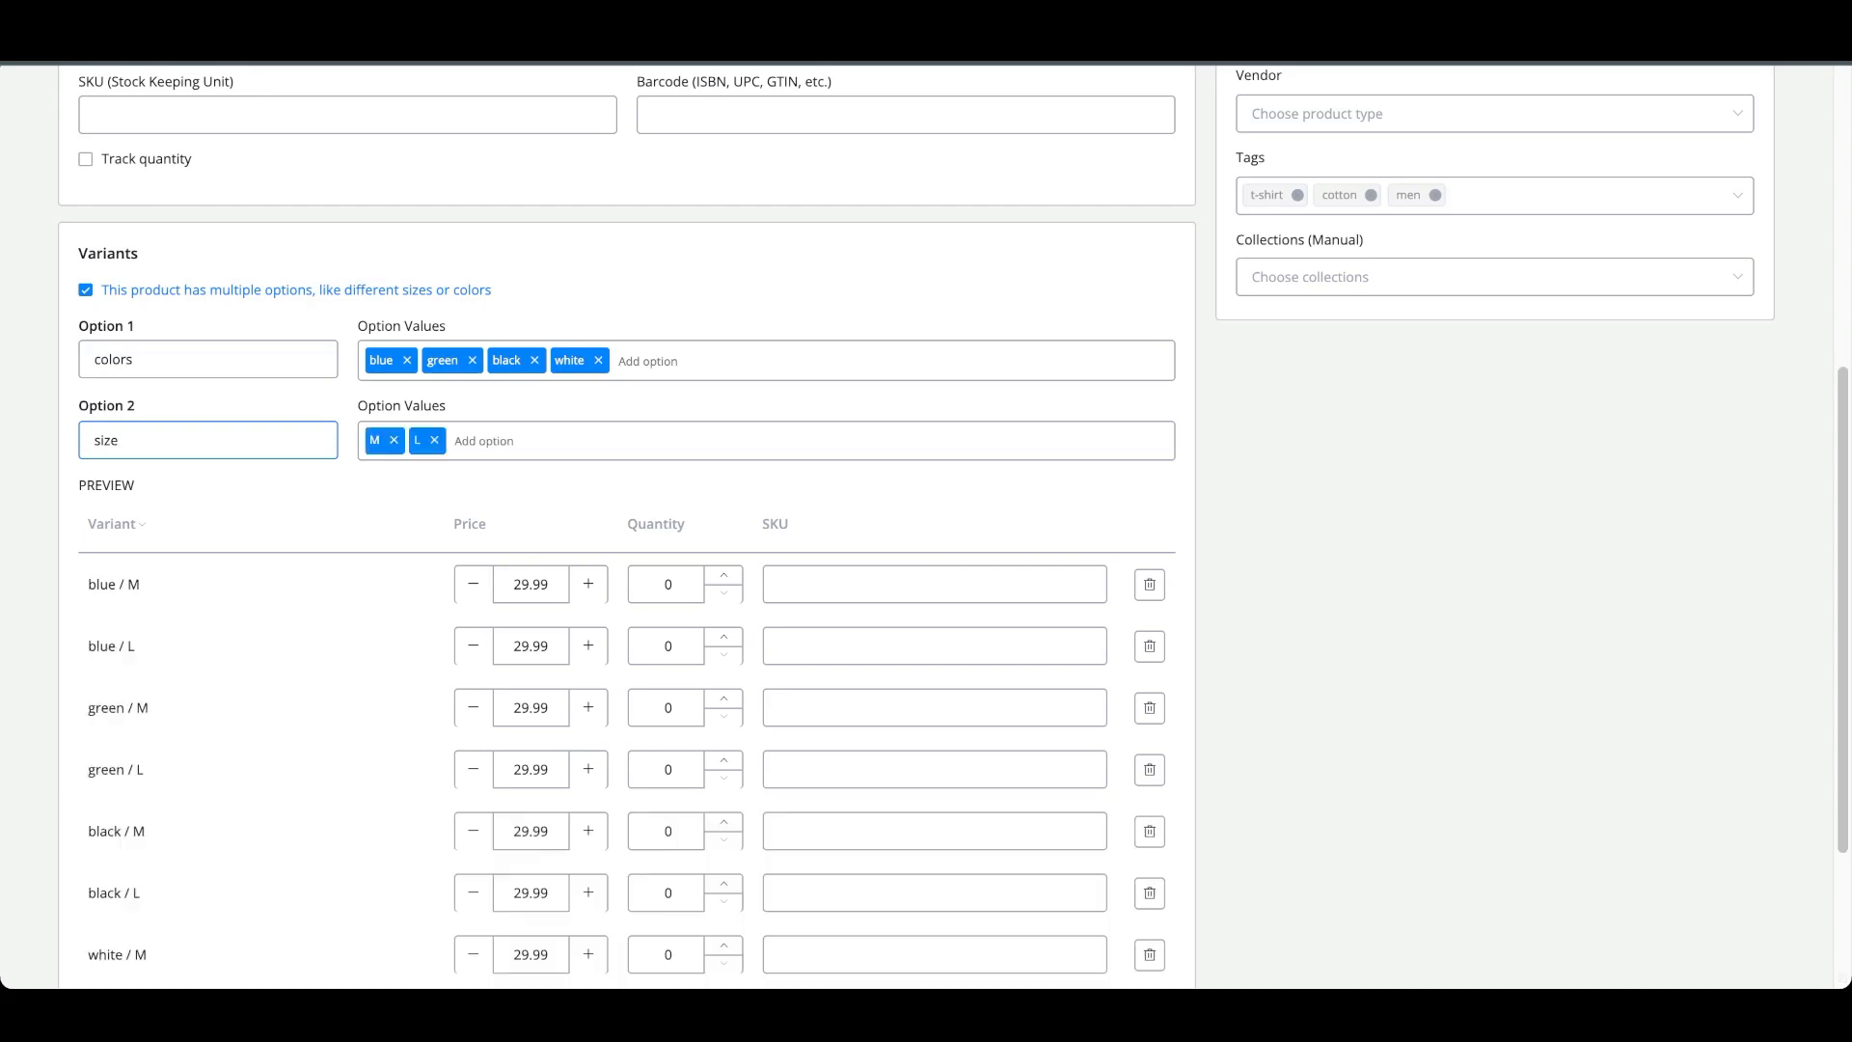
Set the quantity of the blue / M variant to 50 and of the blue / L variant to 25.
scroll(926, 527, "down", 2)
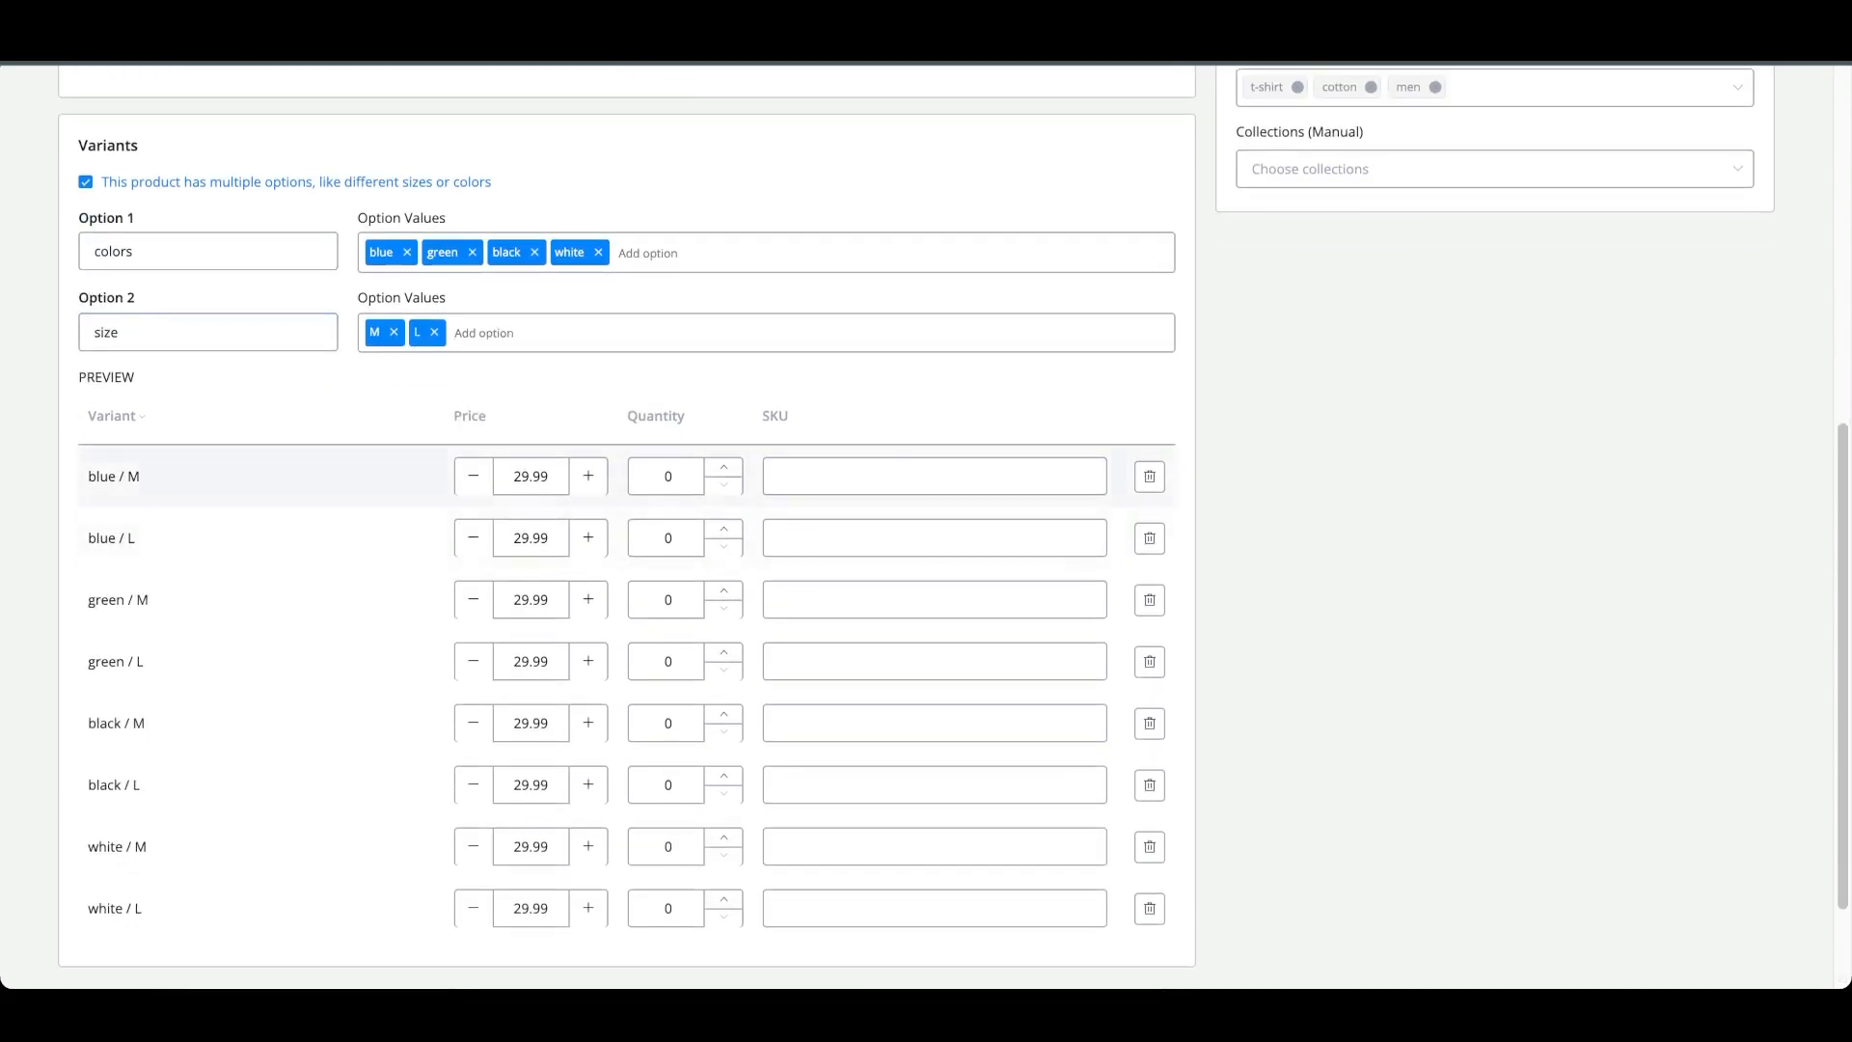
scroll(260, 536, "down", 1)
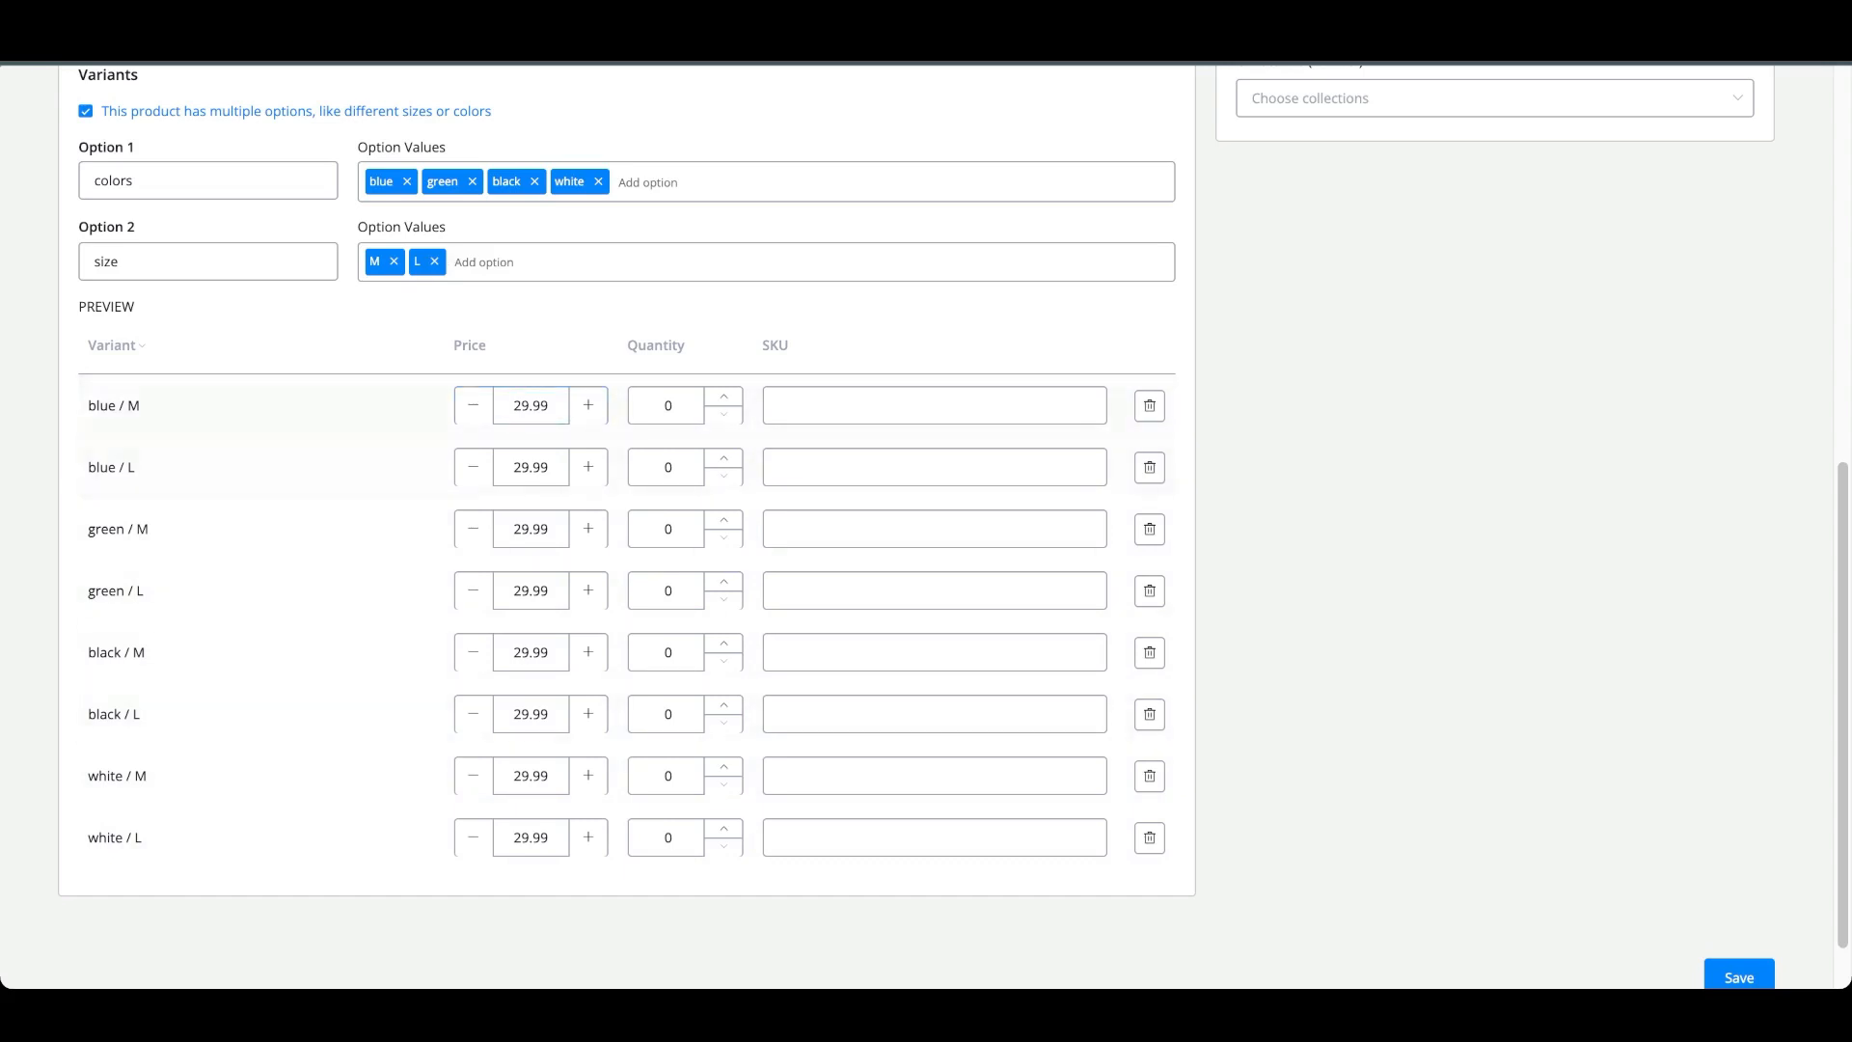
double_click(668, 406)
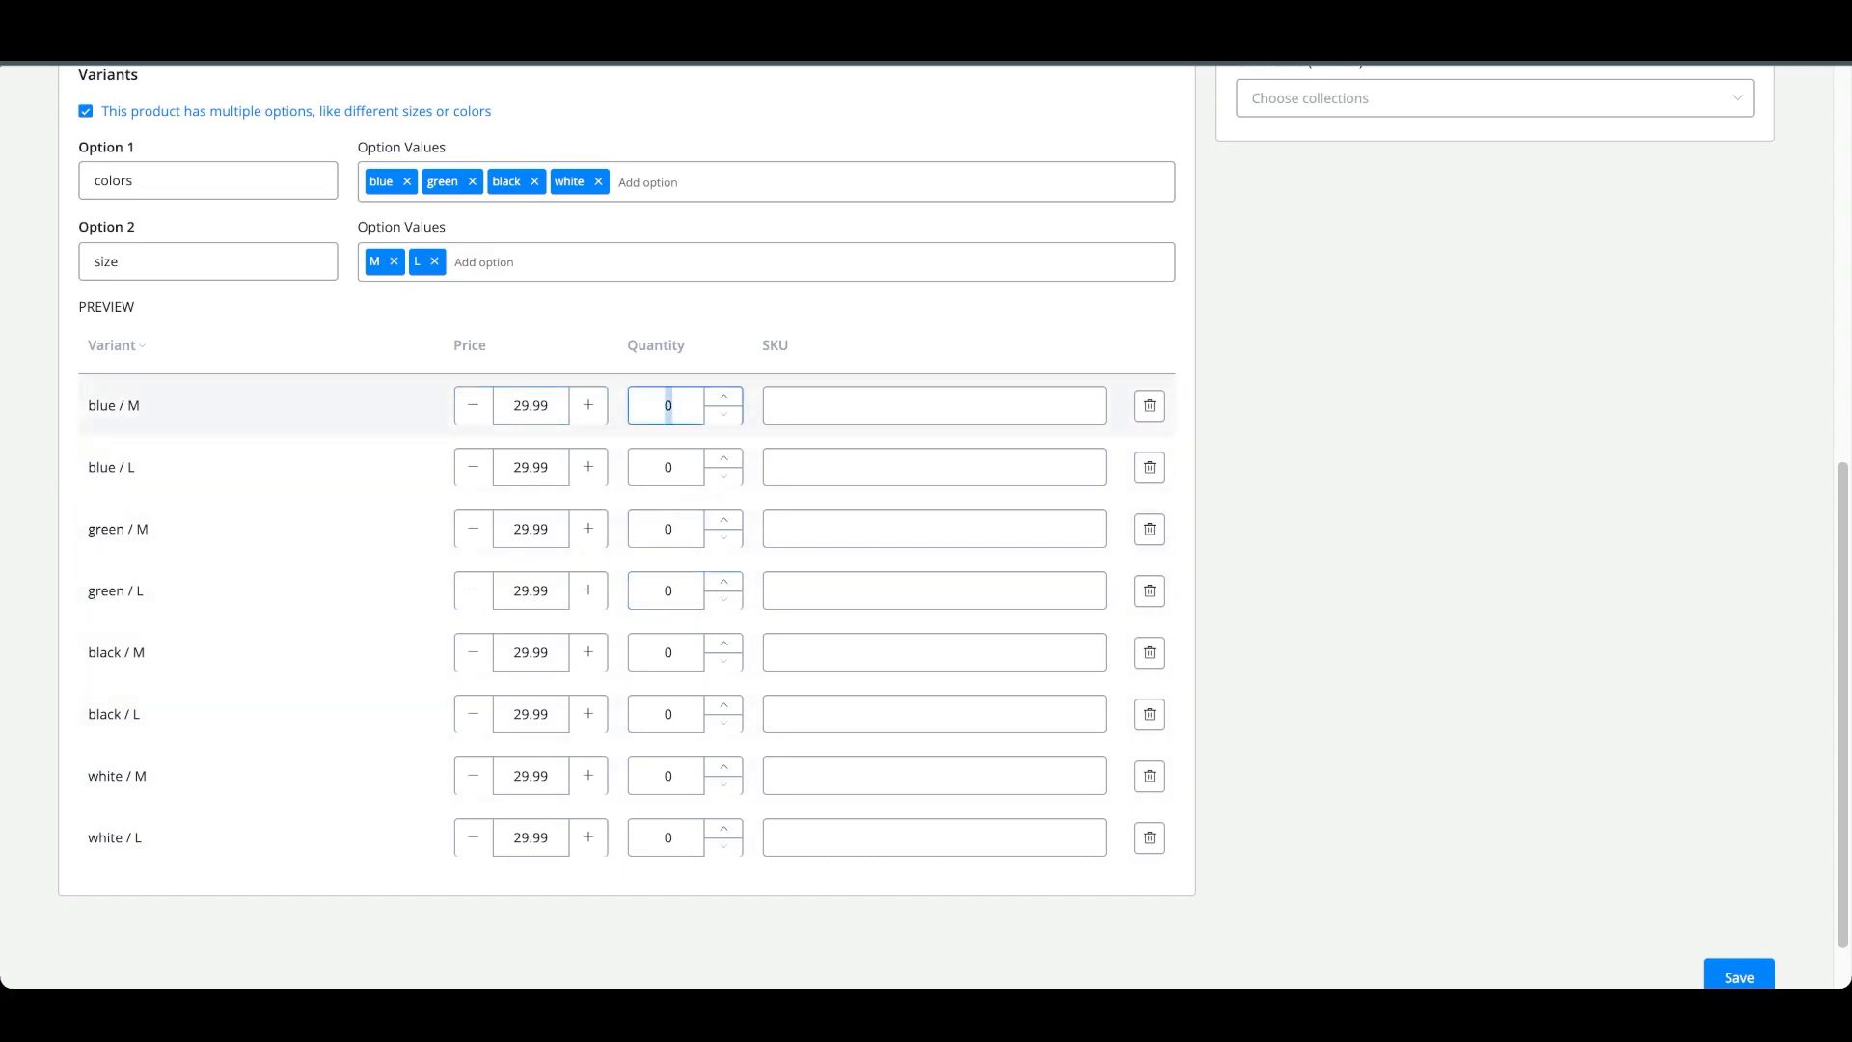
type("50")
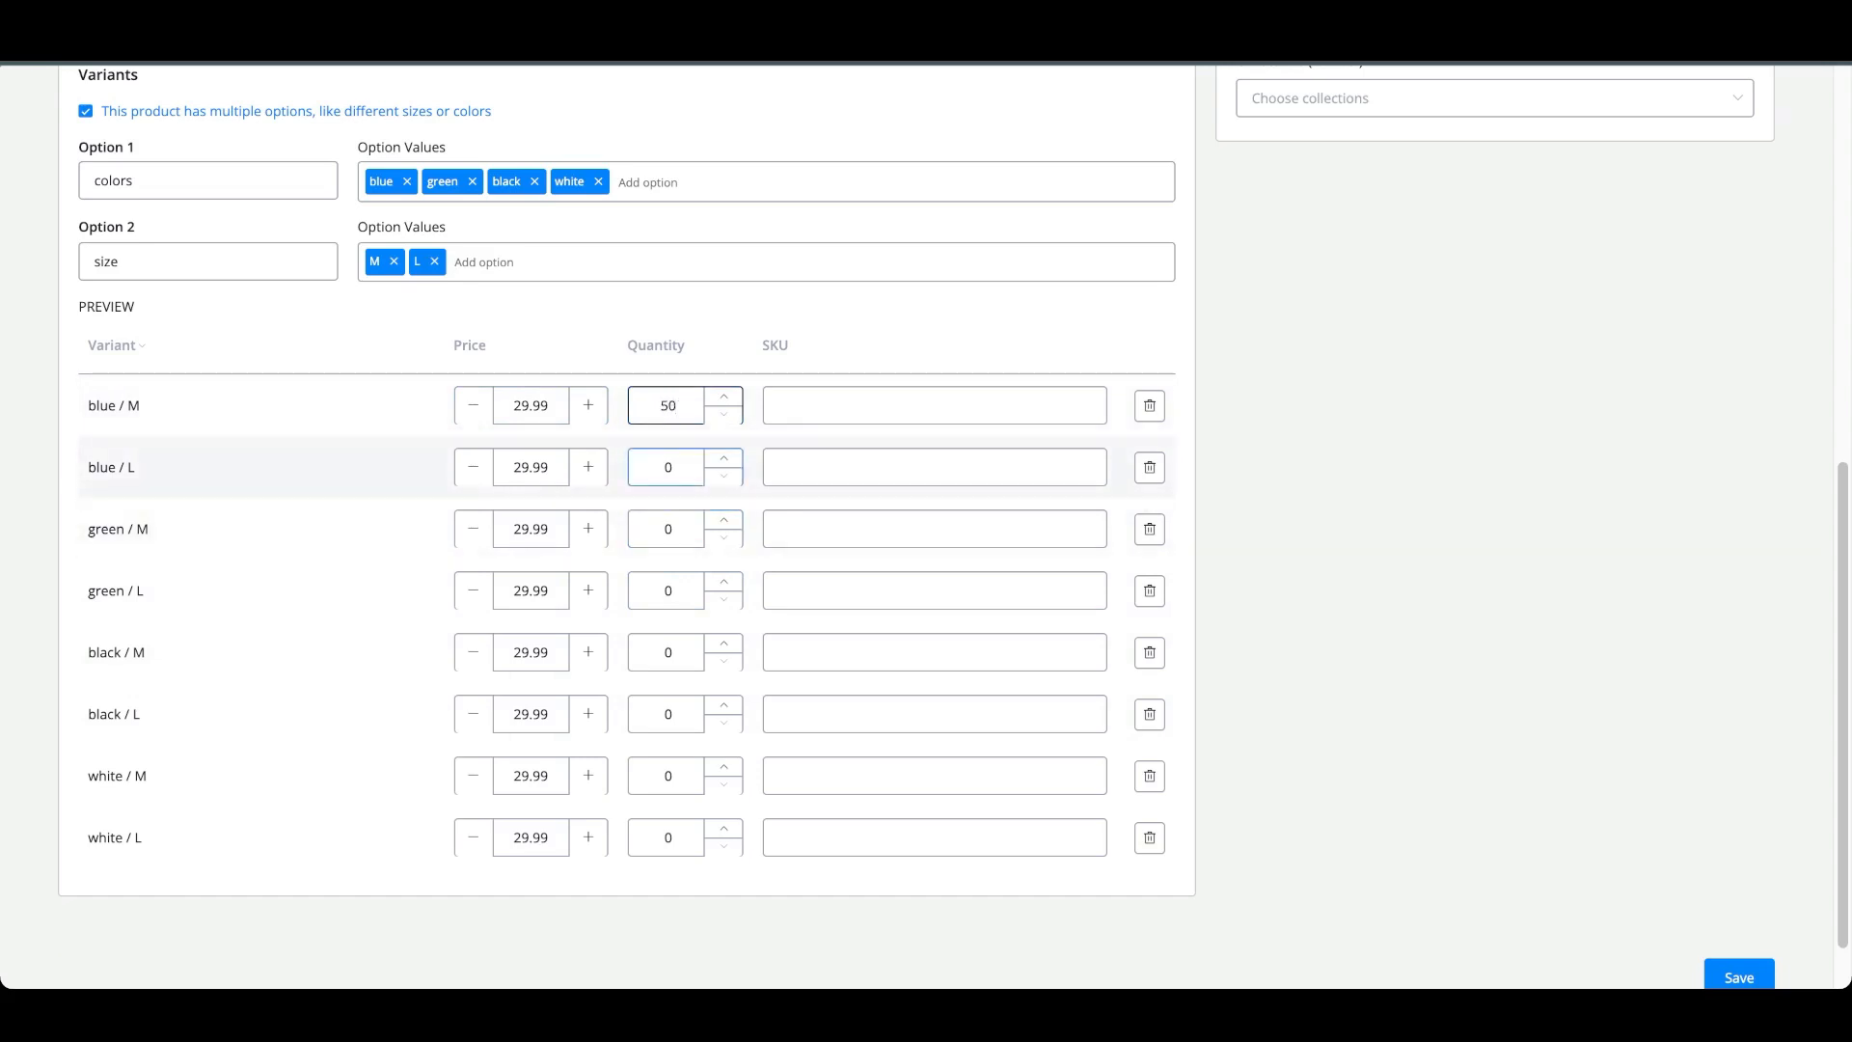
double_click(669, 468)
type("25")
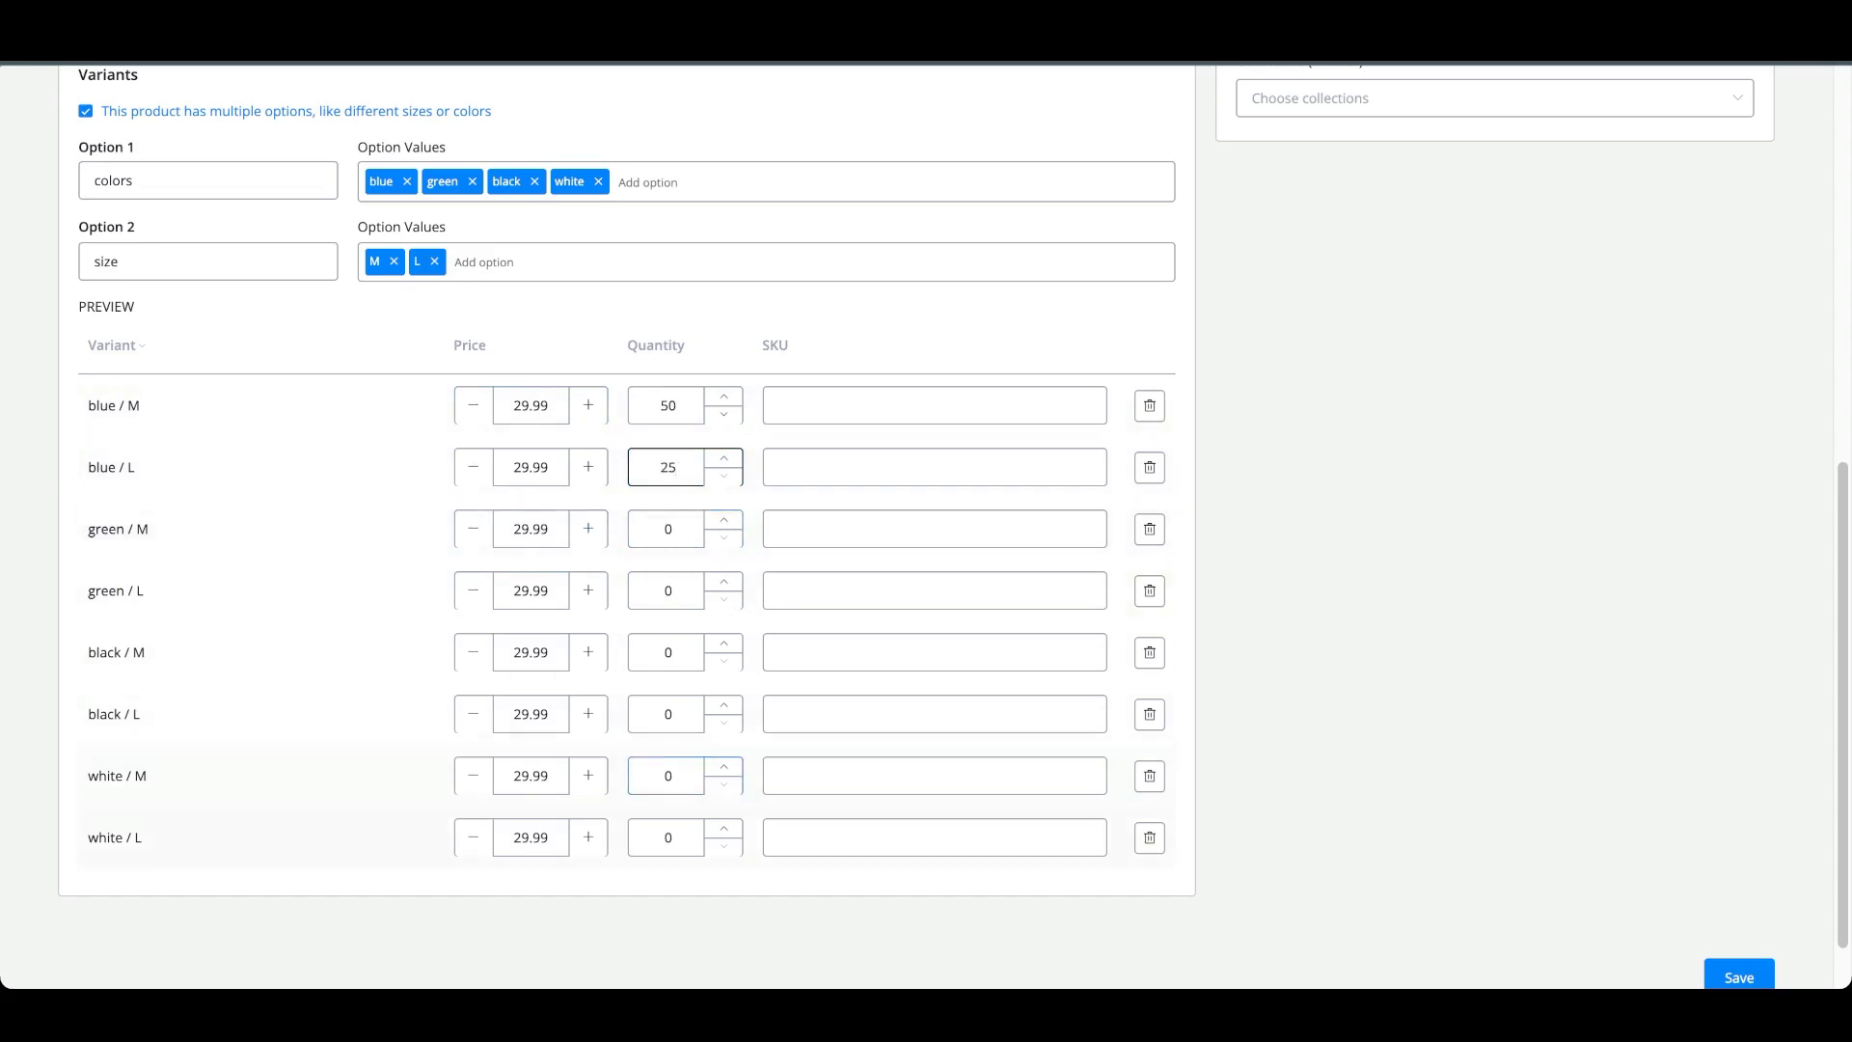
scroll(934, 335, "down", 1)
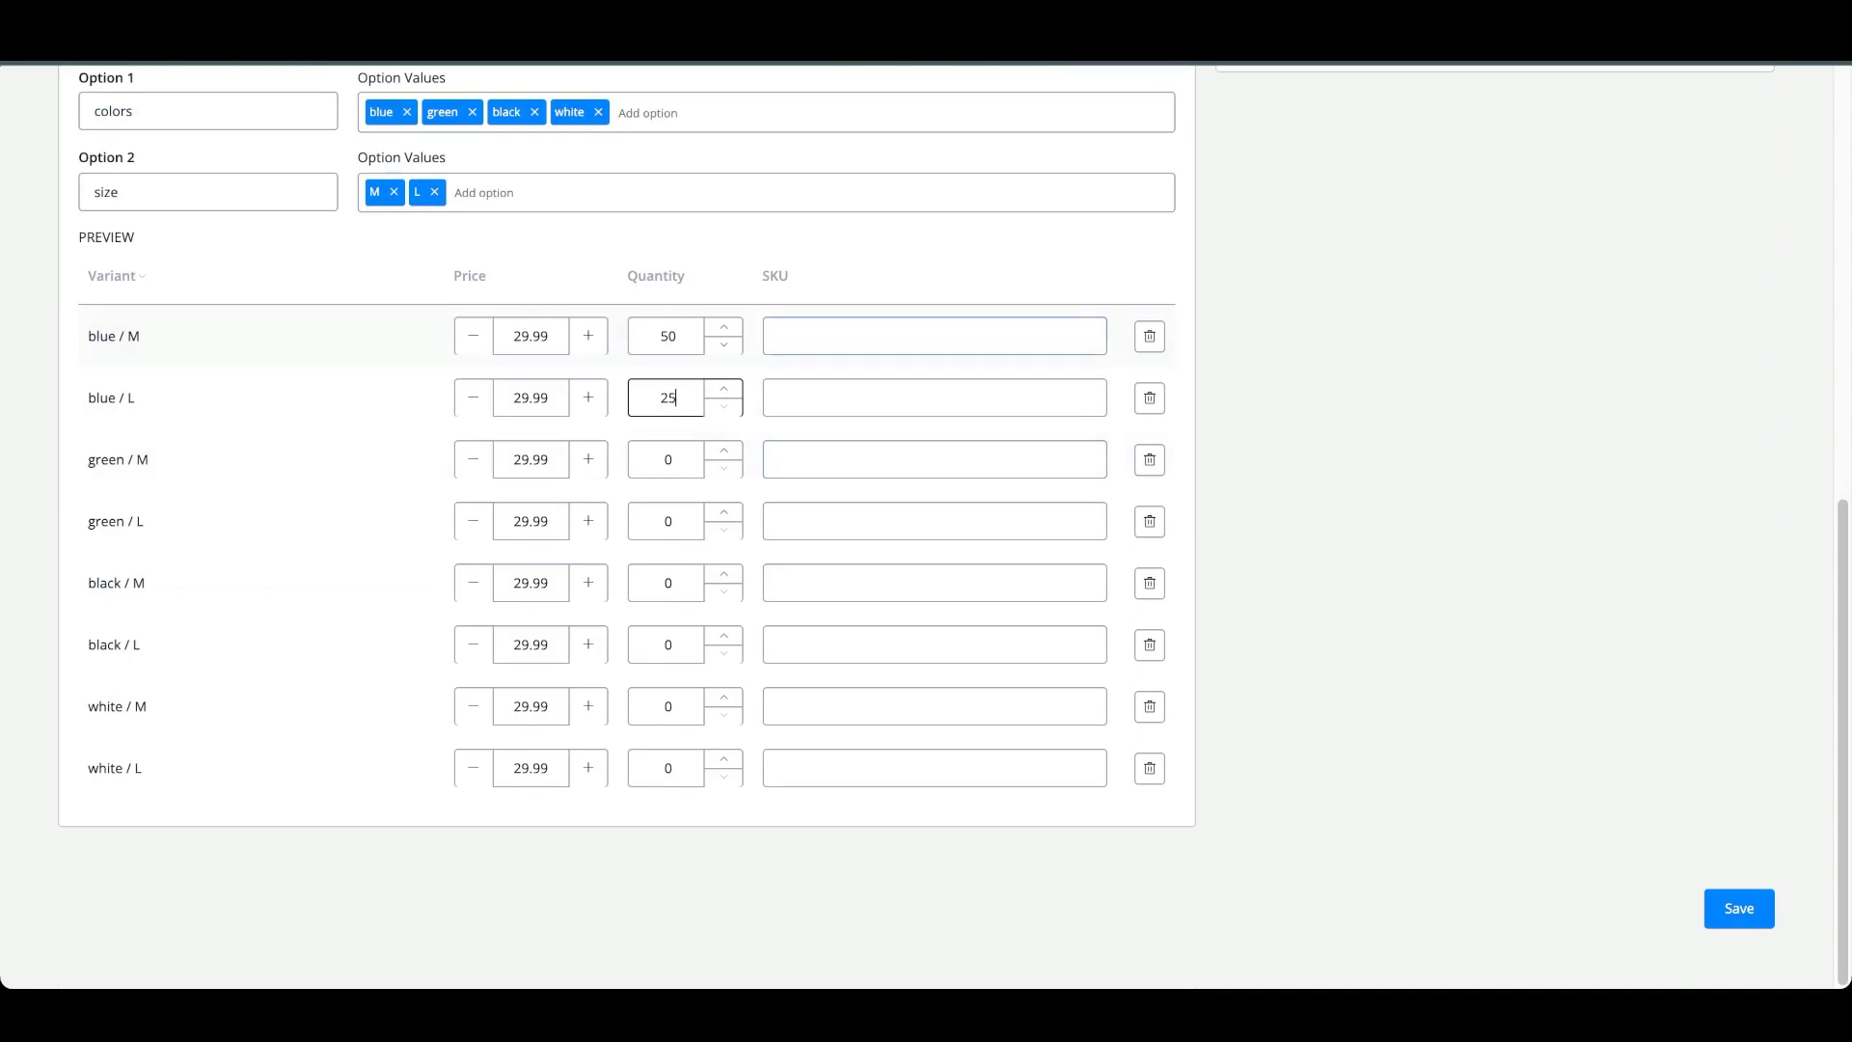
left_click(934, 336)
left_click(934, 397)
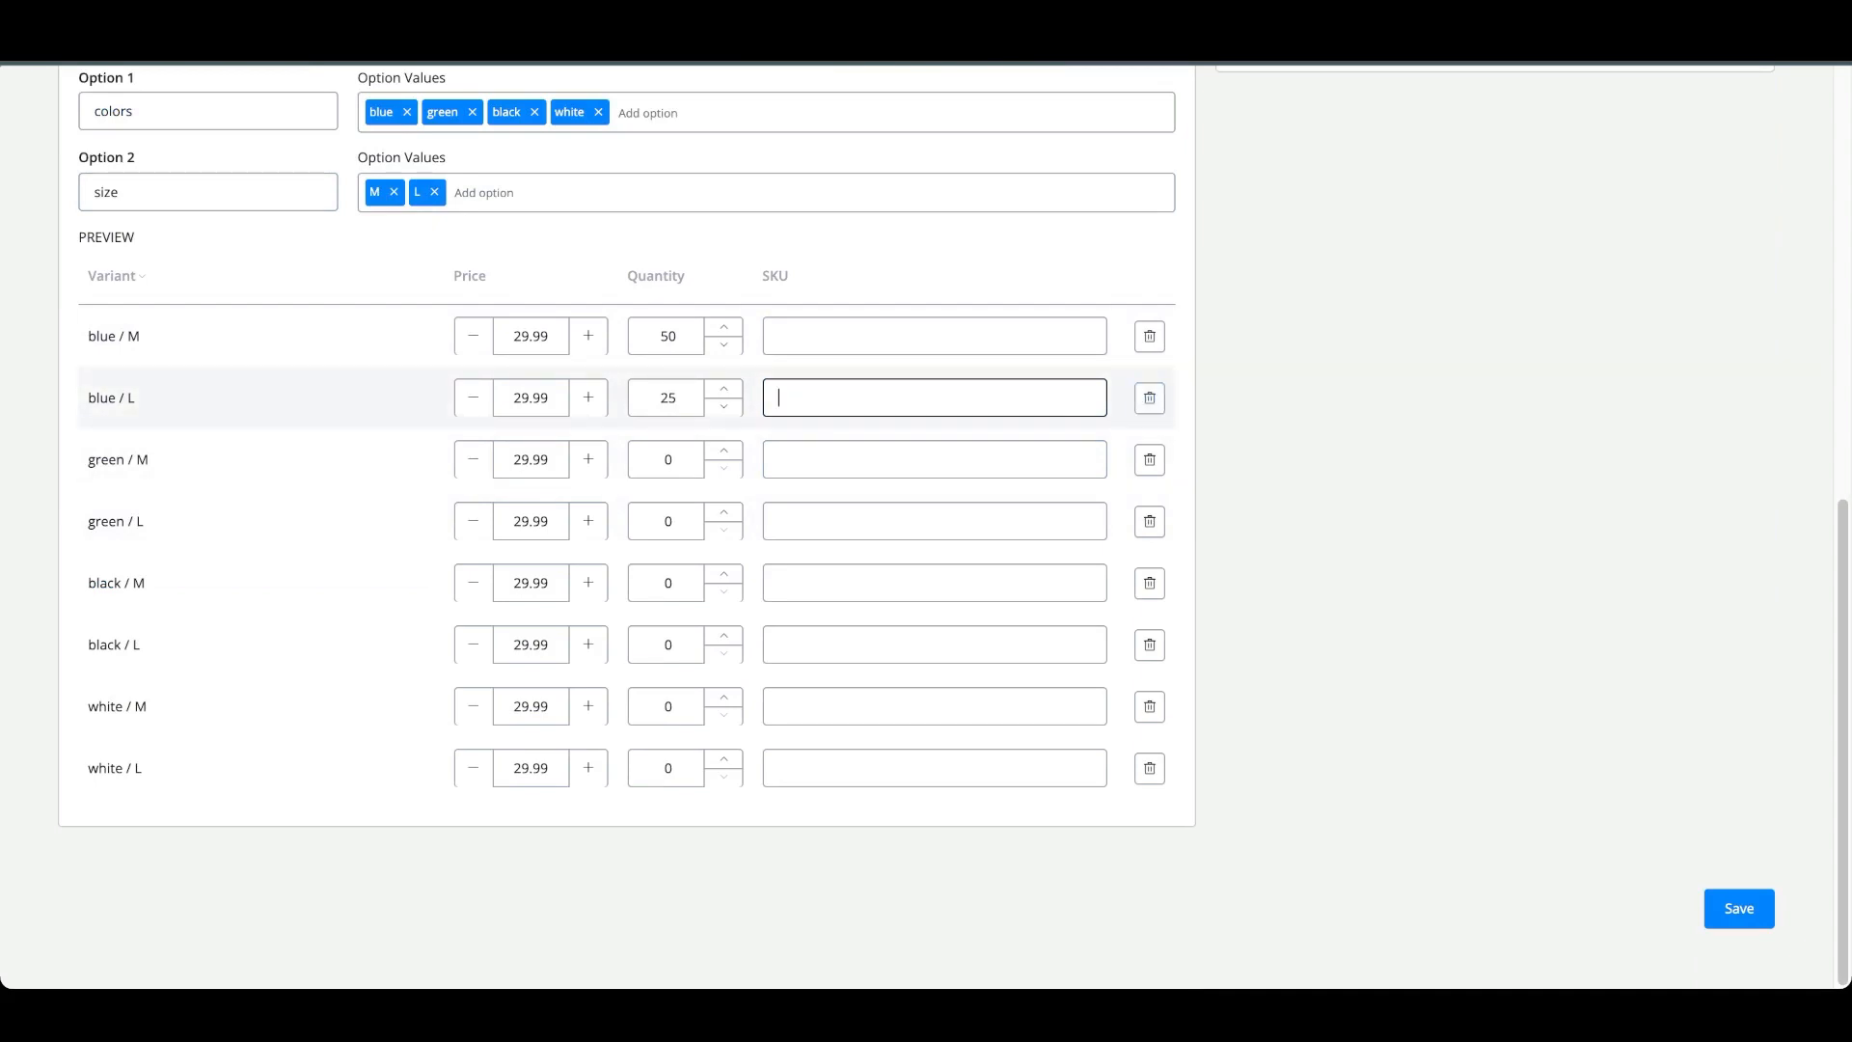
scroll(1149, 398, "up", 6)
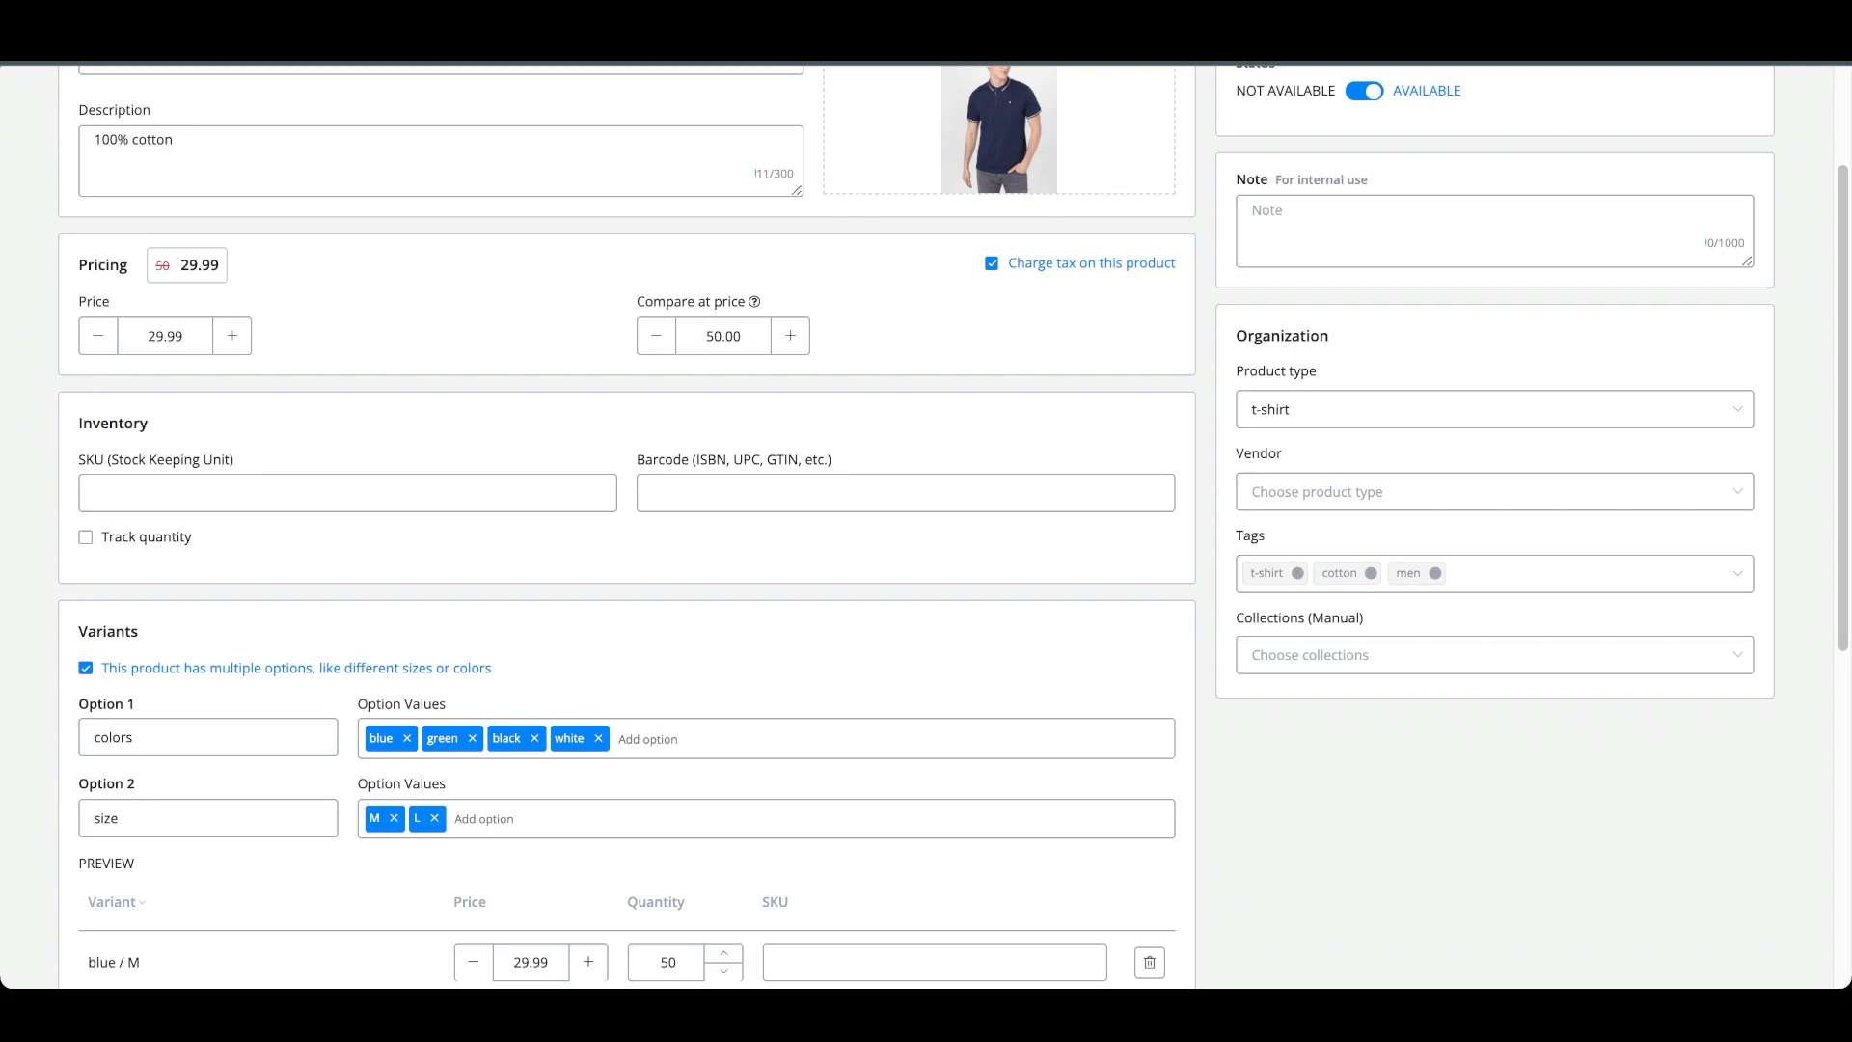
left_click(1495, 656)
left_click(1495, 655)
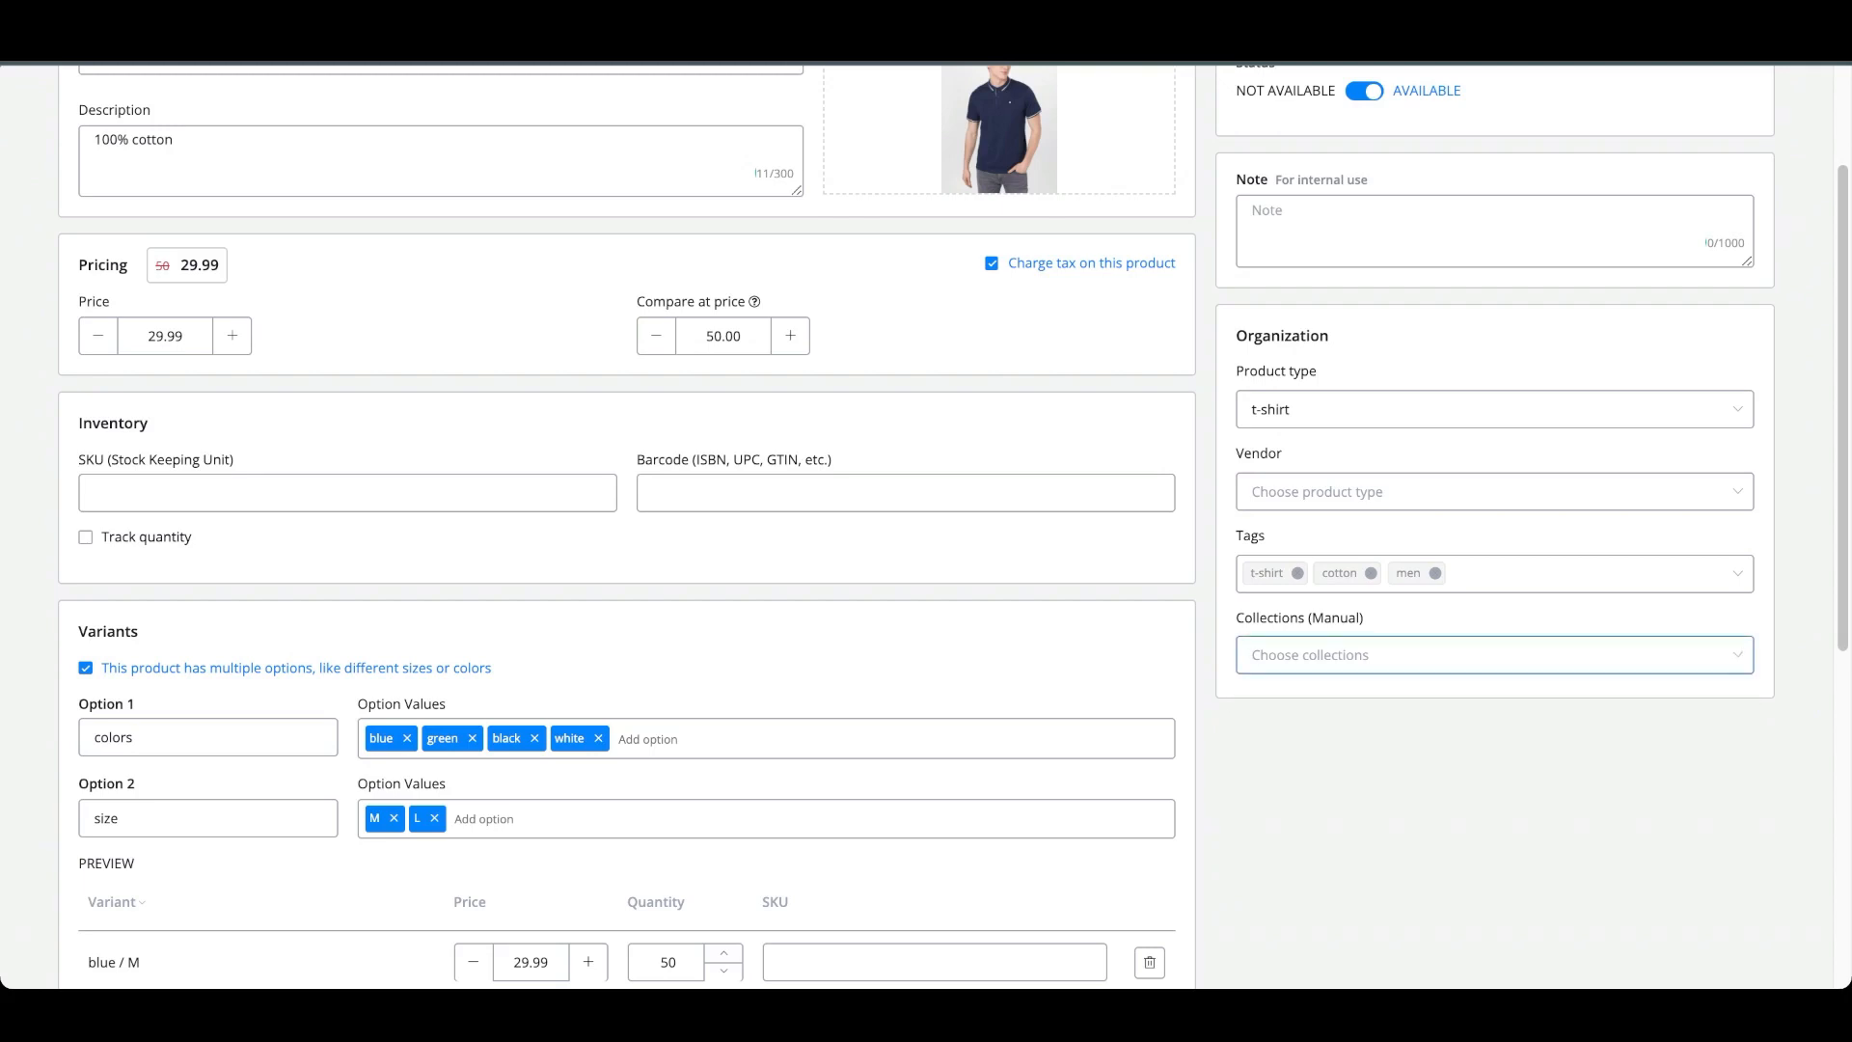
Save the new Mens t-shirt product with its pricing and variants.
scroll(916, 526, "up", 2)
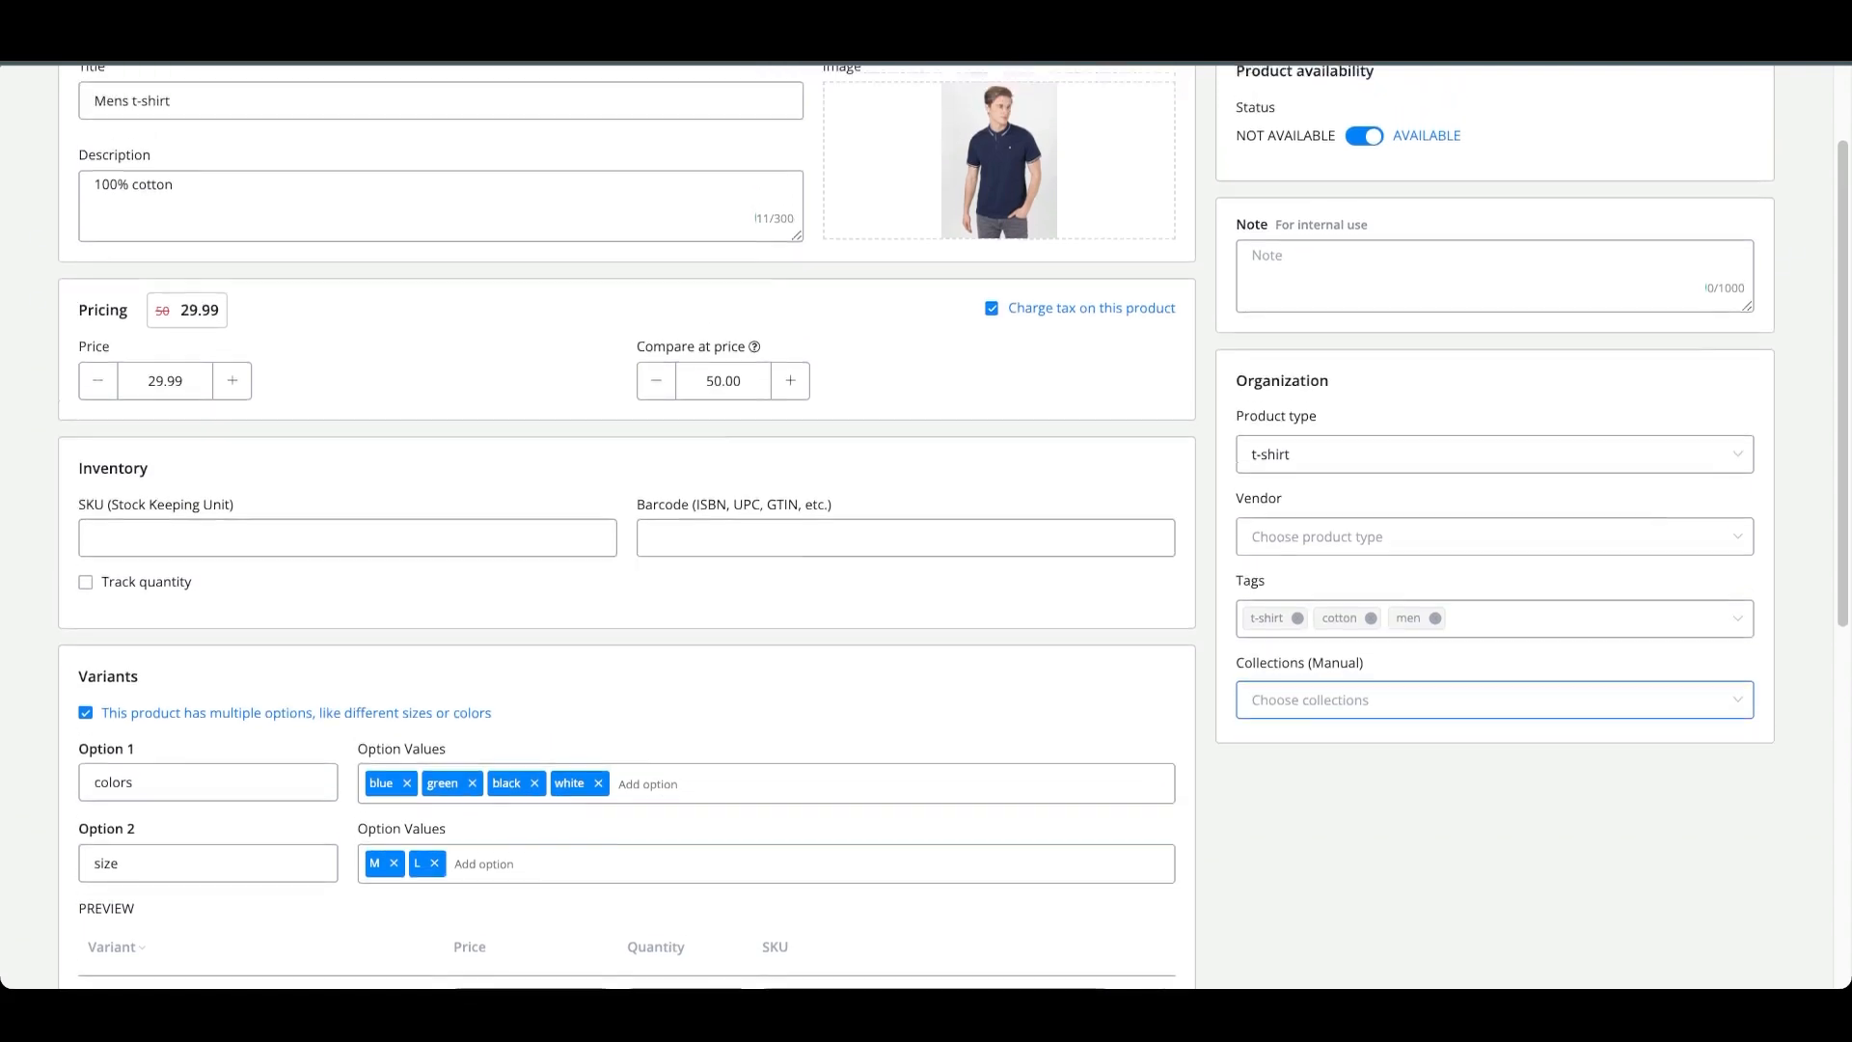
left_click(1740, 115)
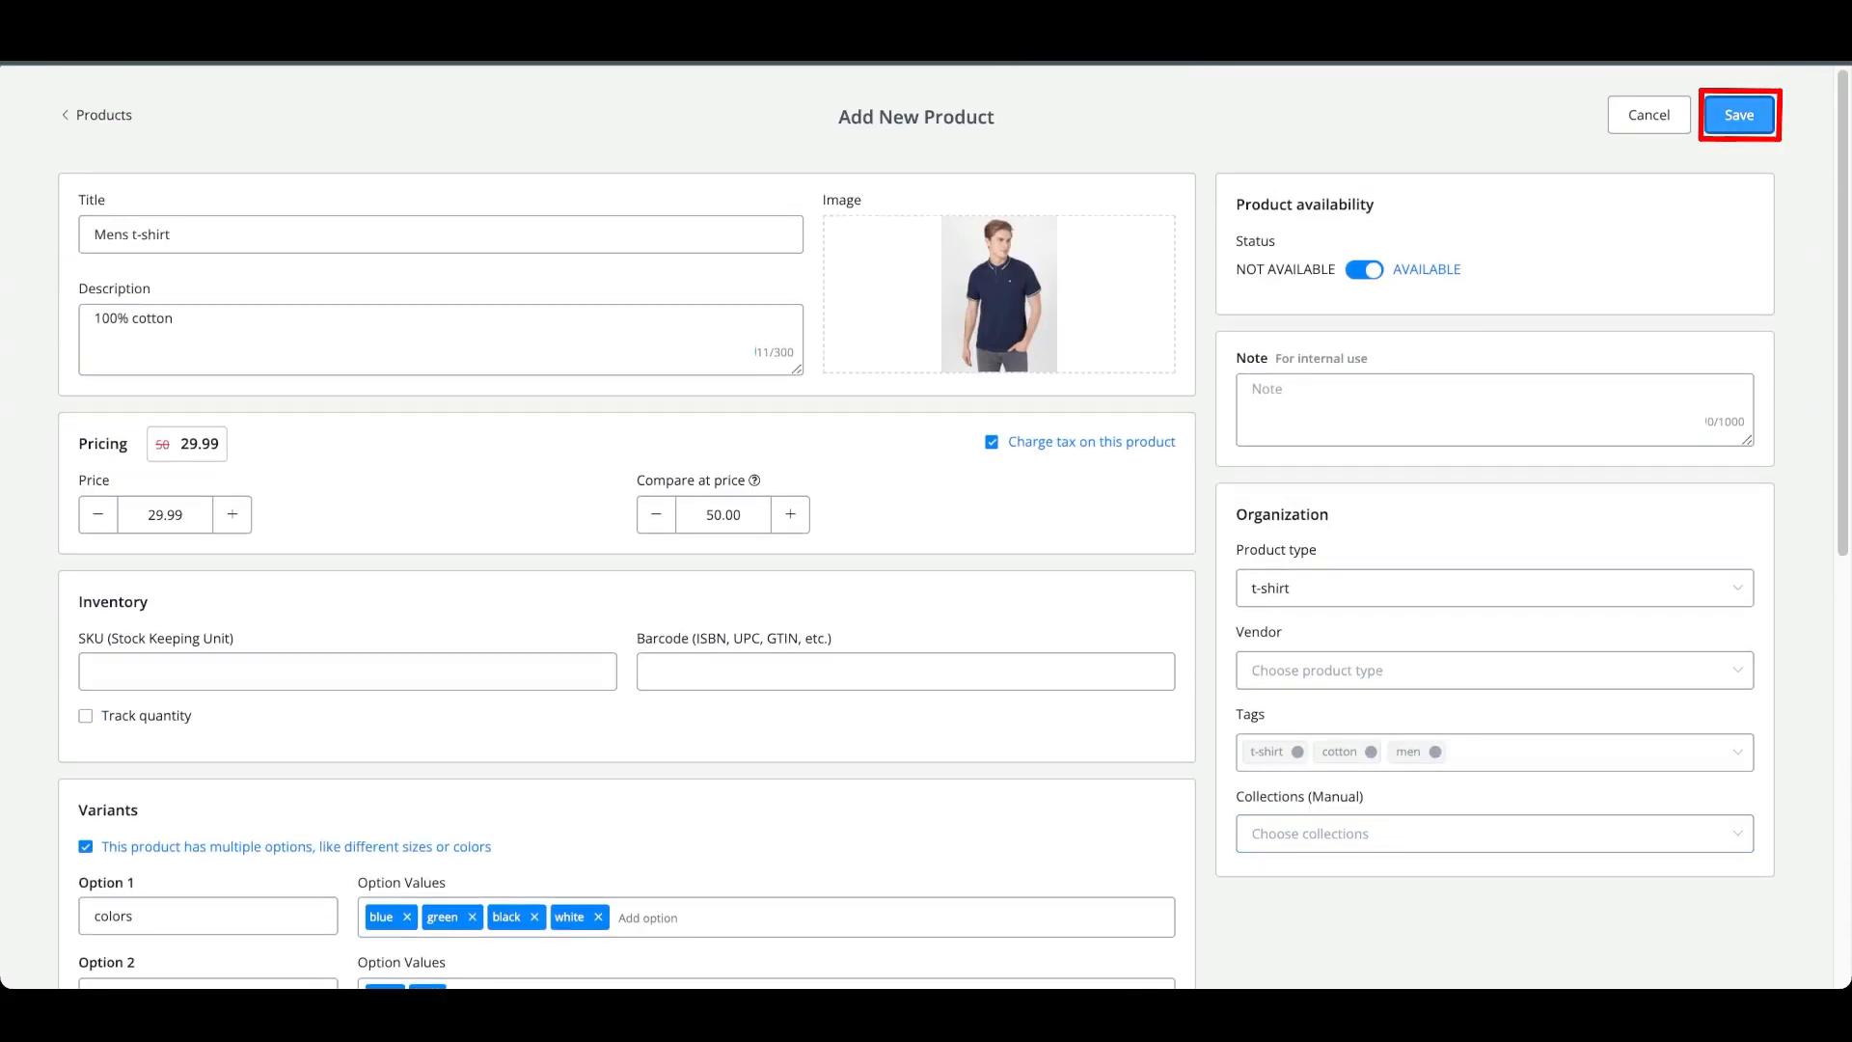